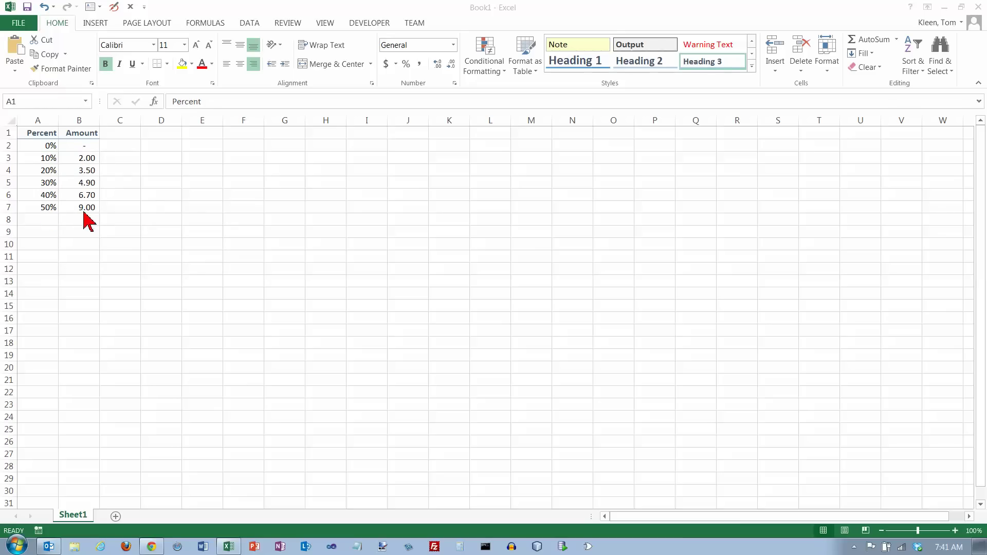
- Select the Percent and Amount table in A1:B7 to prepare it for charting
click(47, 135)
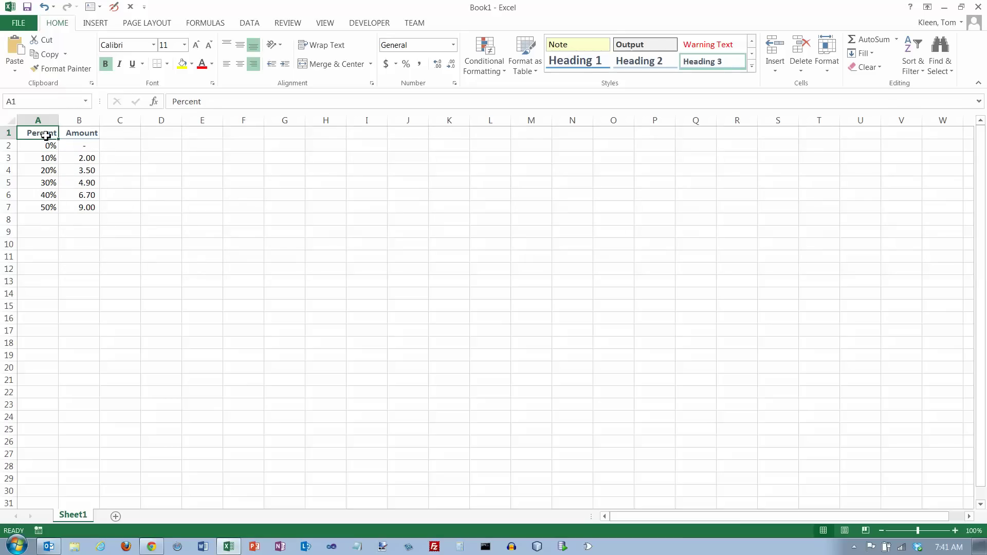
drag(45, 135, 77, 202)
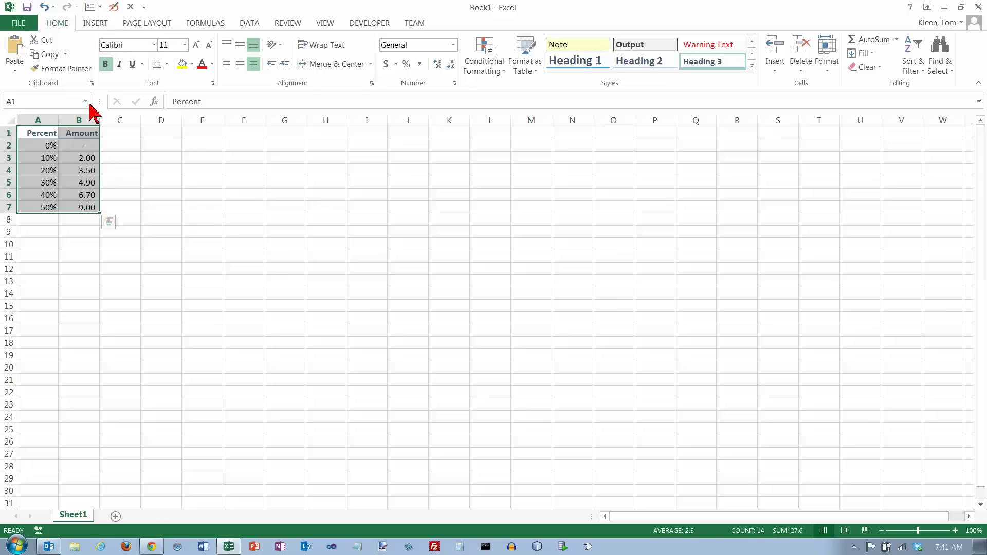
click(94, 26)
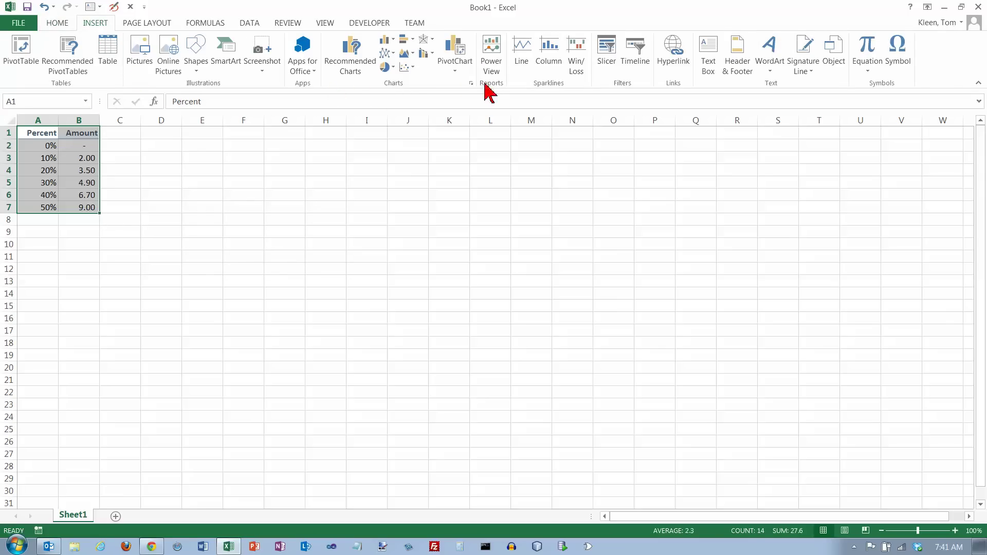
- Insert a plain scatter chart of Amount versus Percent and move it up beside the data
click(412, 67)
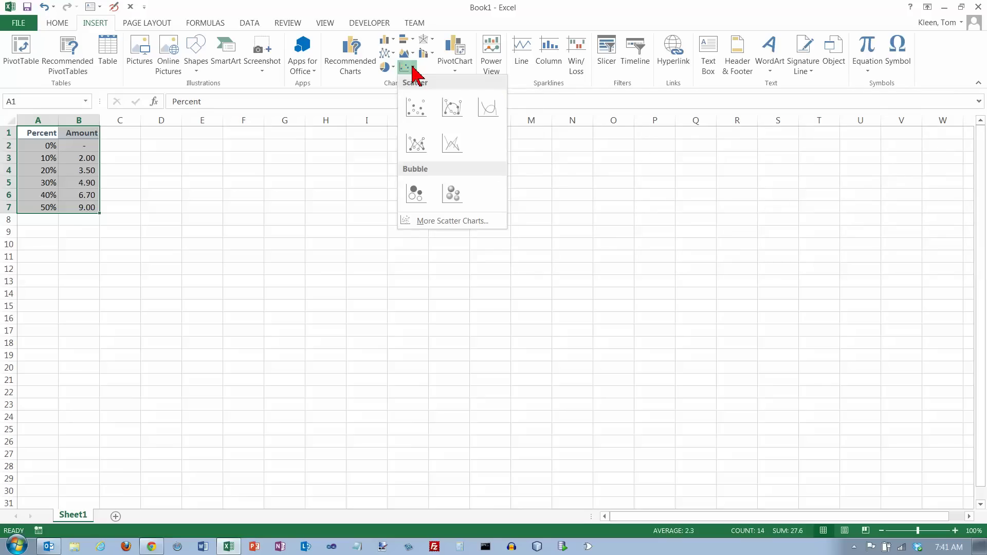
click(415, 108)
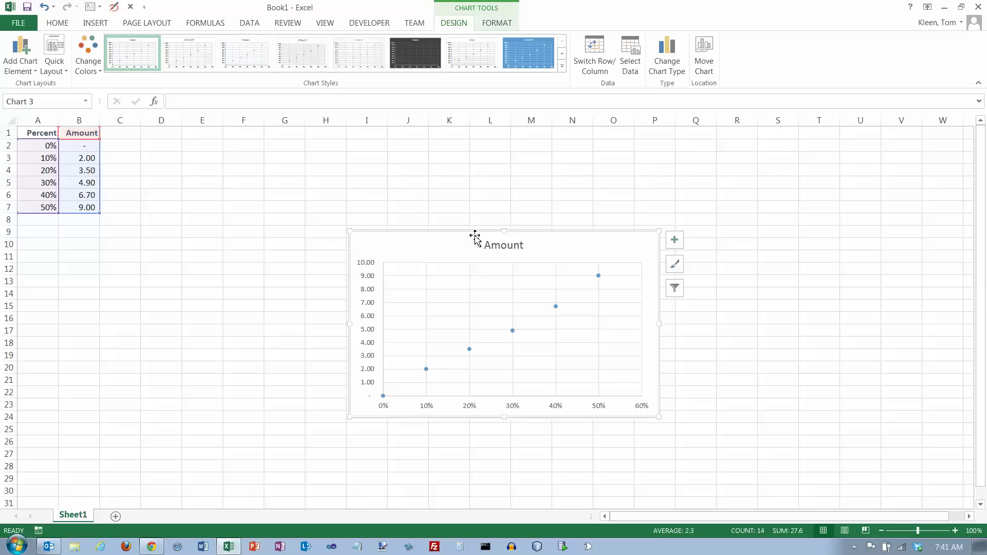
drag(471, 232, 396, 193)
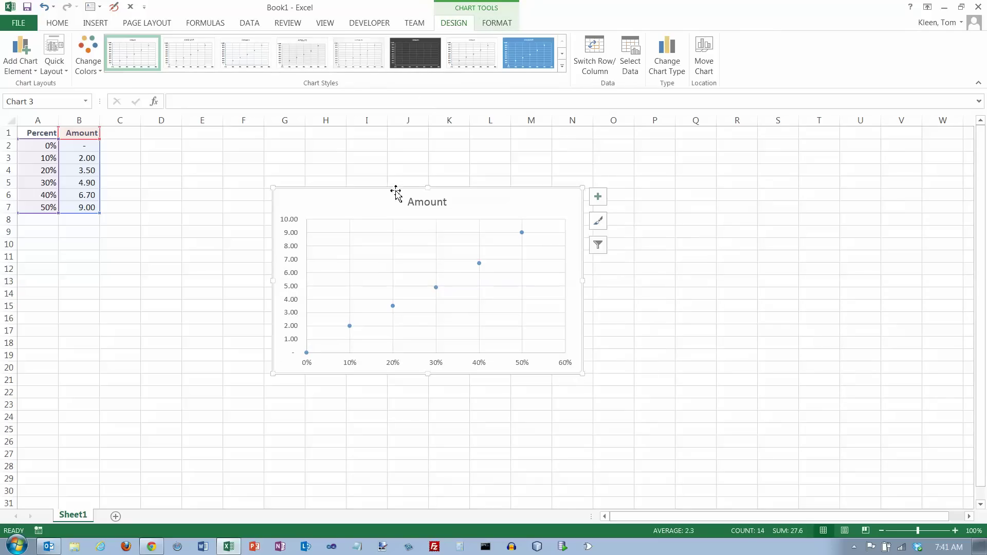
- Change the chart title from 'Amount' to 'My Chart Title'
click(441, 204)
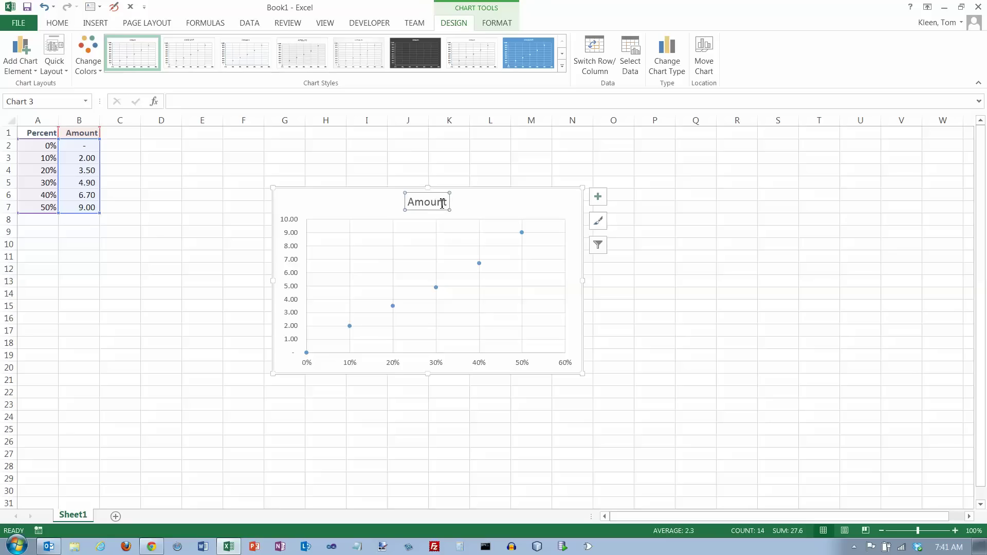
click(205, 102)
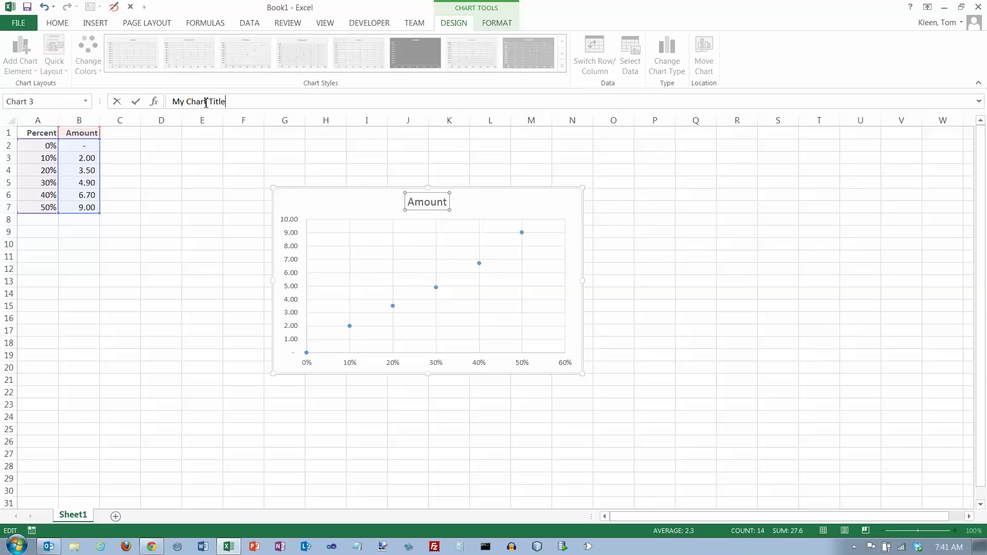
key(Return)
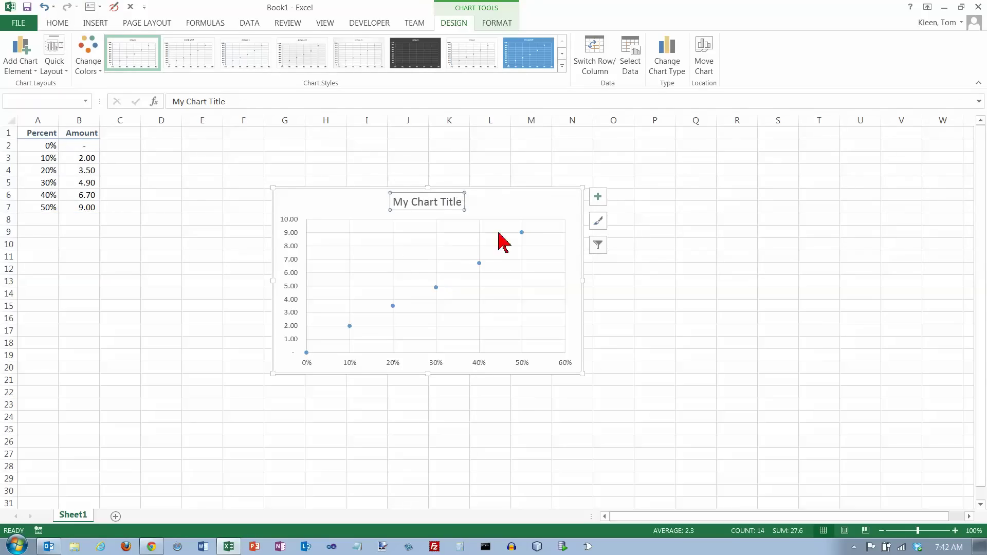
- Turn on axis titles and label the vertical axis 'Amount'
click(599, 198)
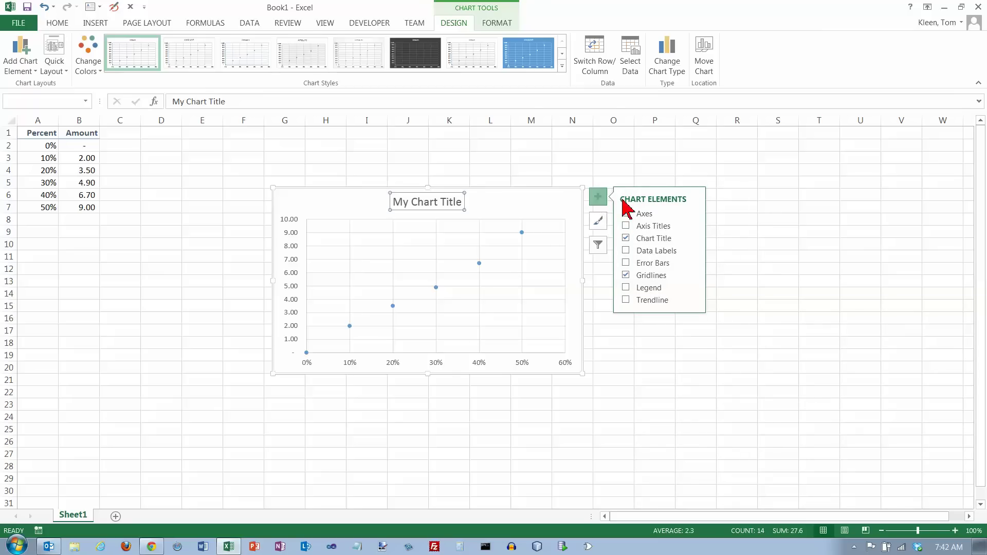
click(626, 226)
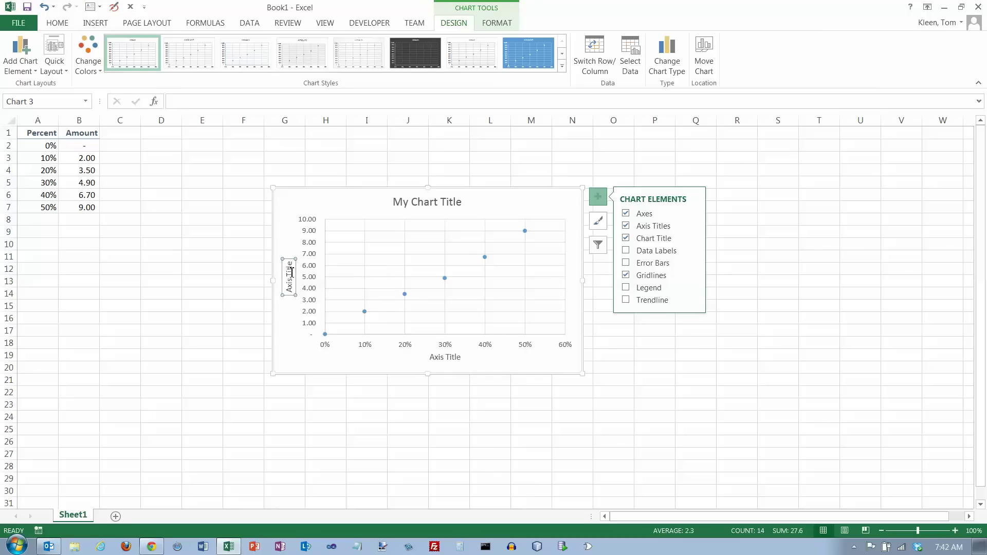
click(290, 271)
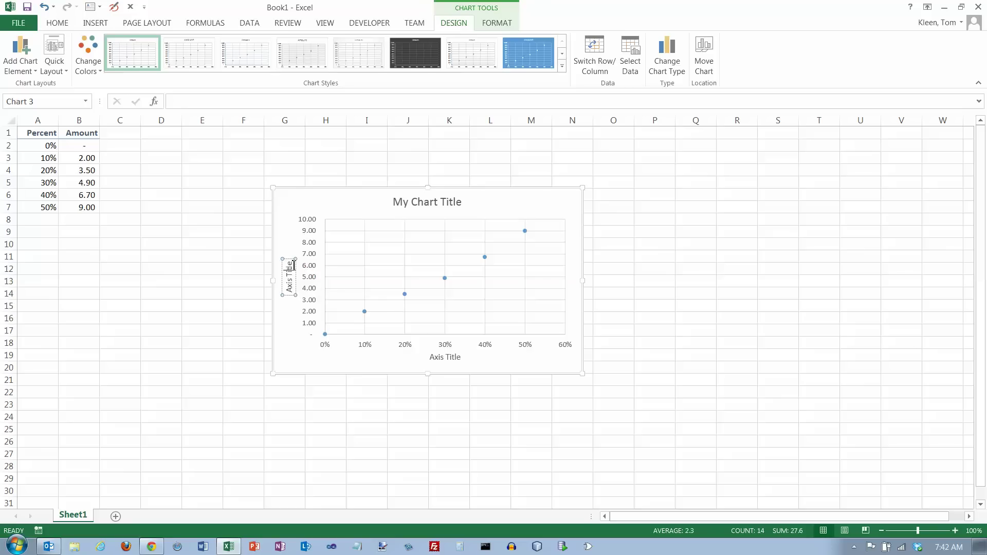
click(294, 270)
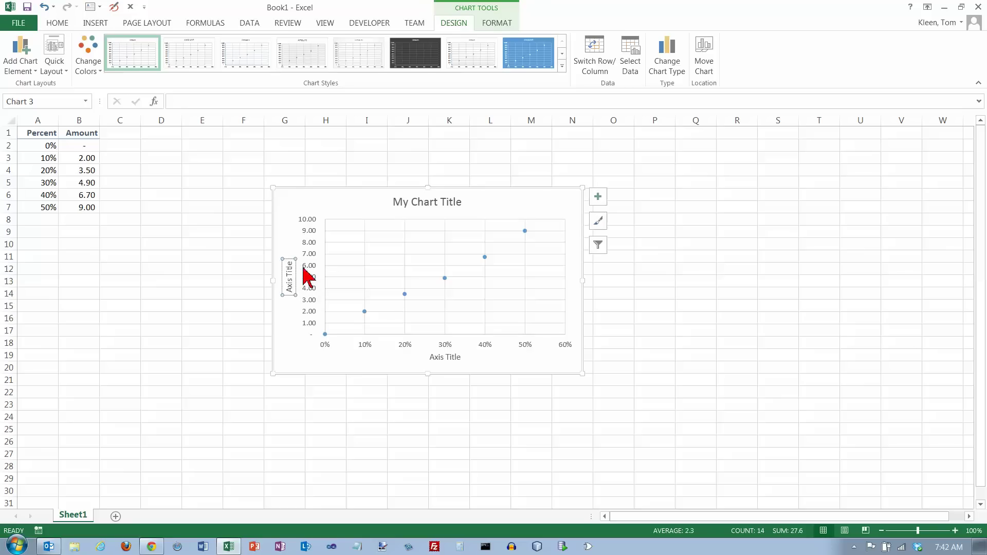
click(216, 101)
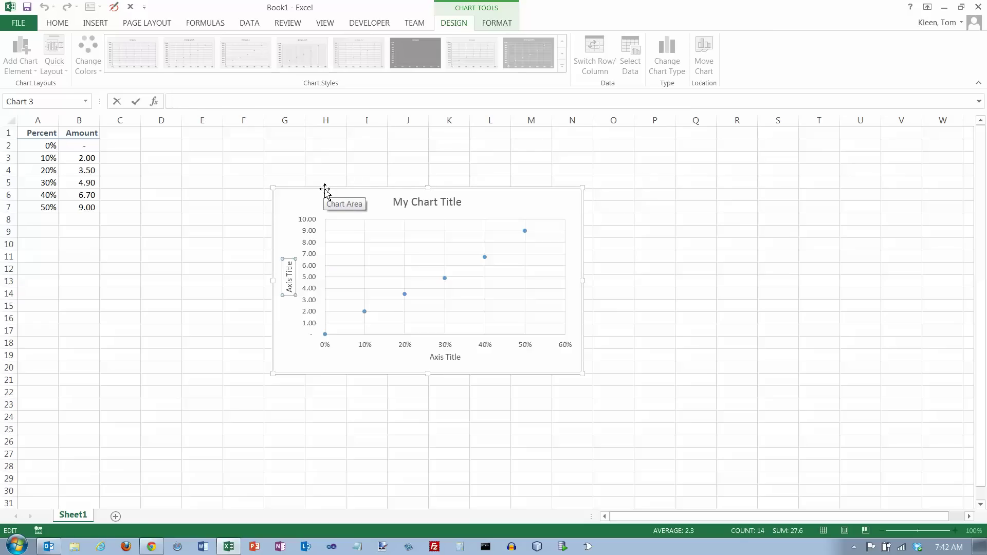
text(Amount)
key(Return)
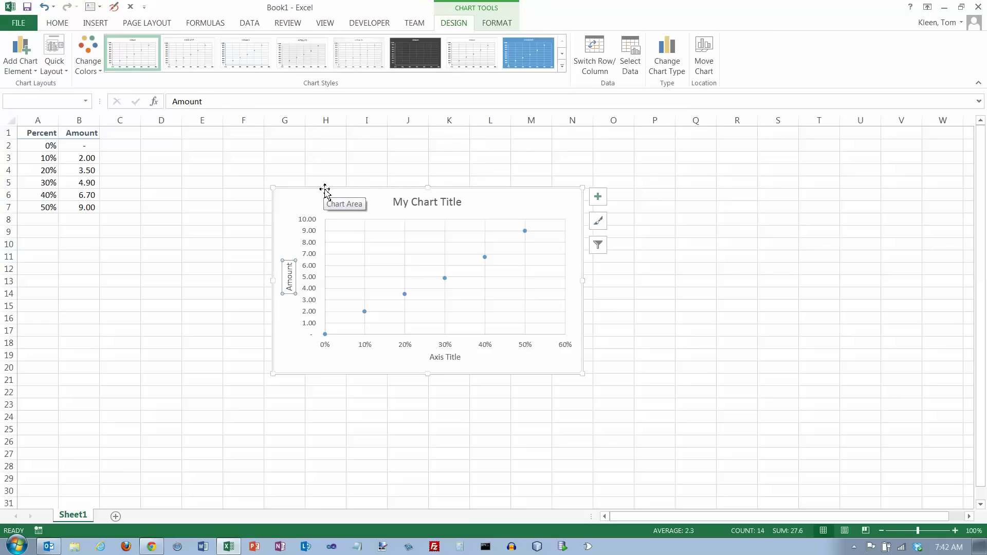
- Label the horizontal axis title 'Percent'
click(447, 361)
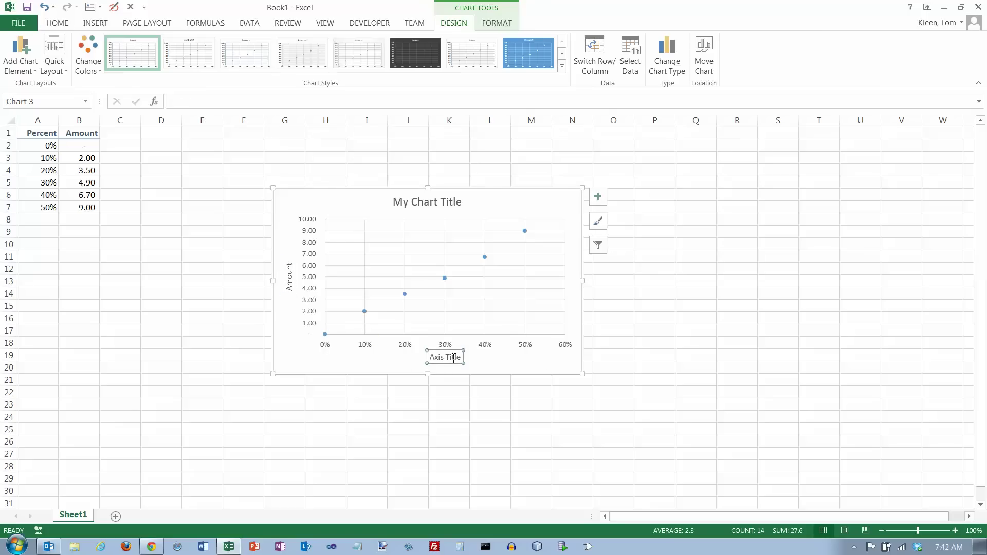
click(456, 356)
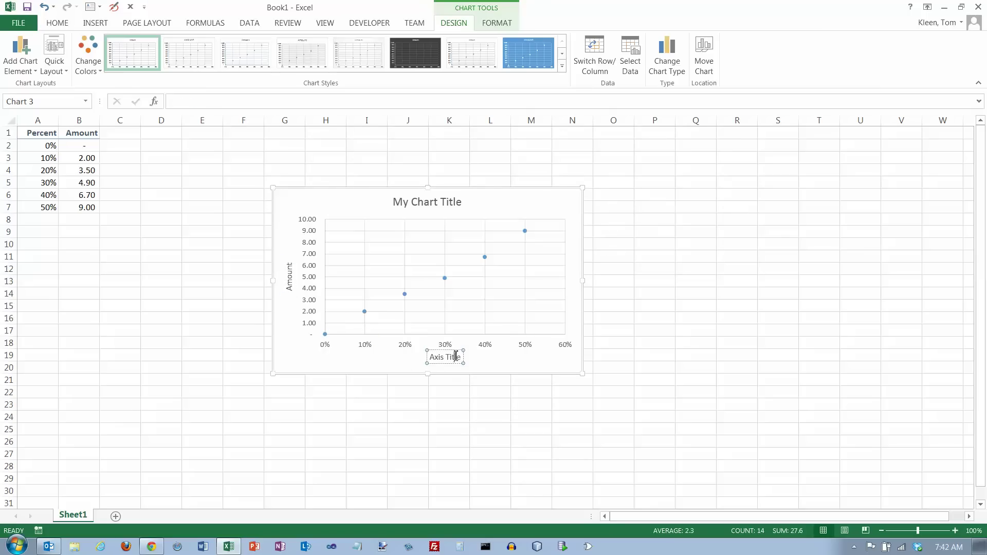
click(193, 105)
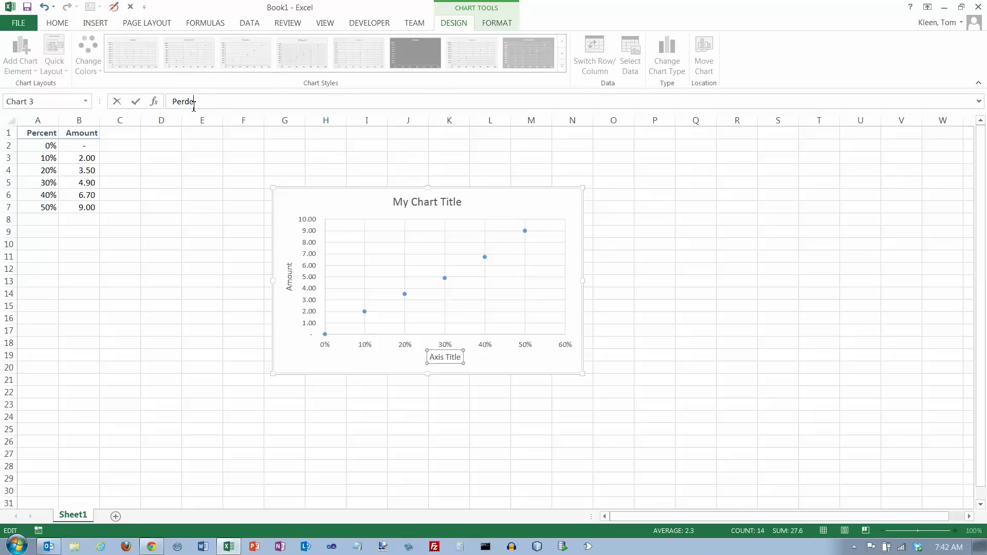
text(Percent)
key(Return)
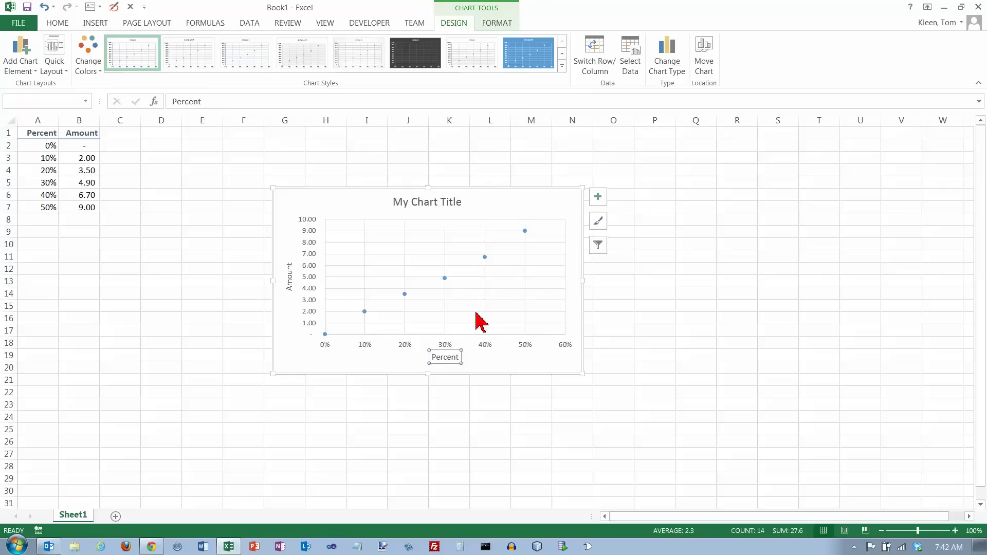
- Add a linear trendline through the scatter points from the chart elements menu
click(599, 200)
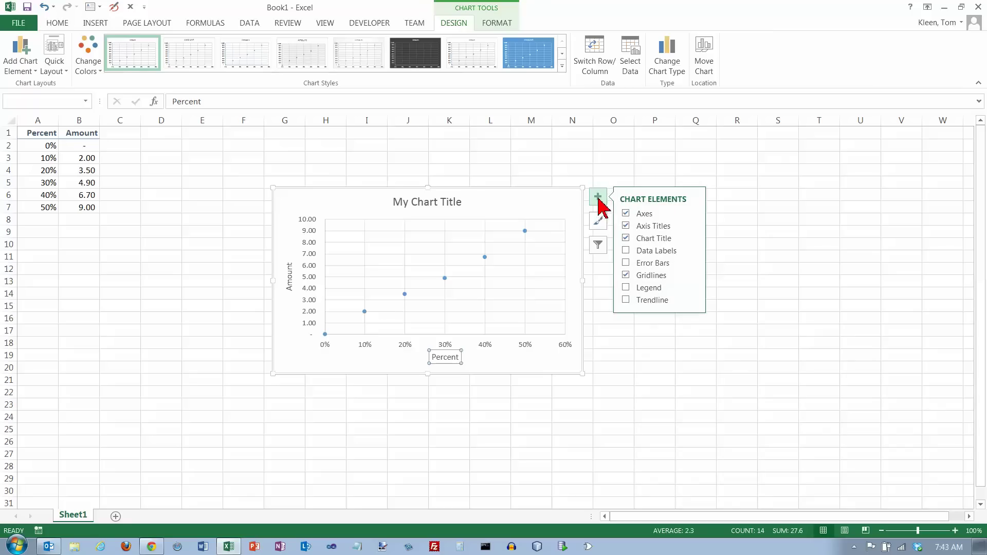
click(626, 300)
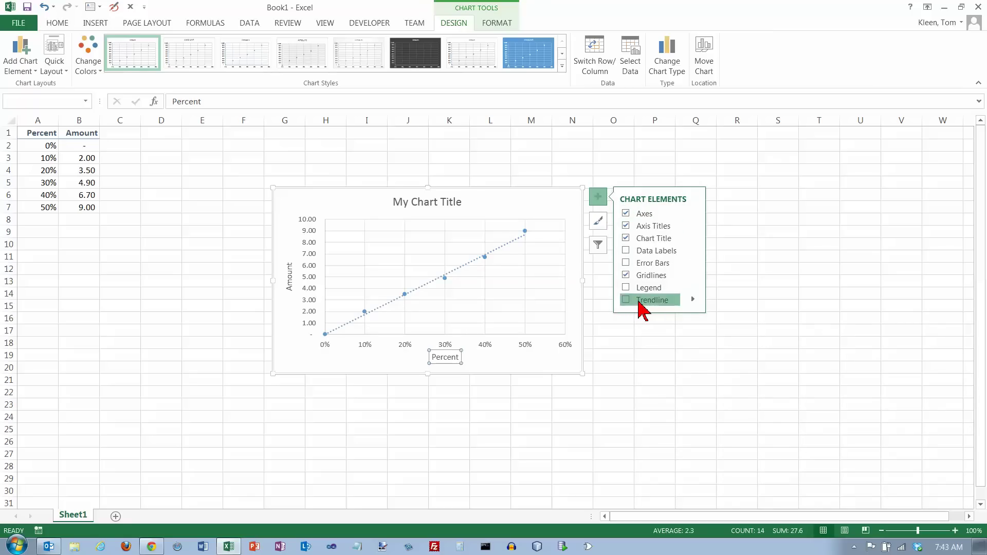
click(691, 299)
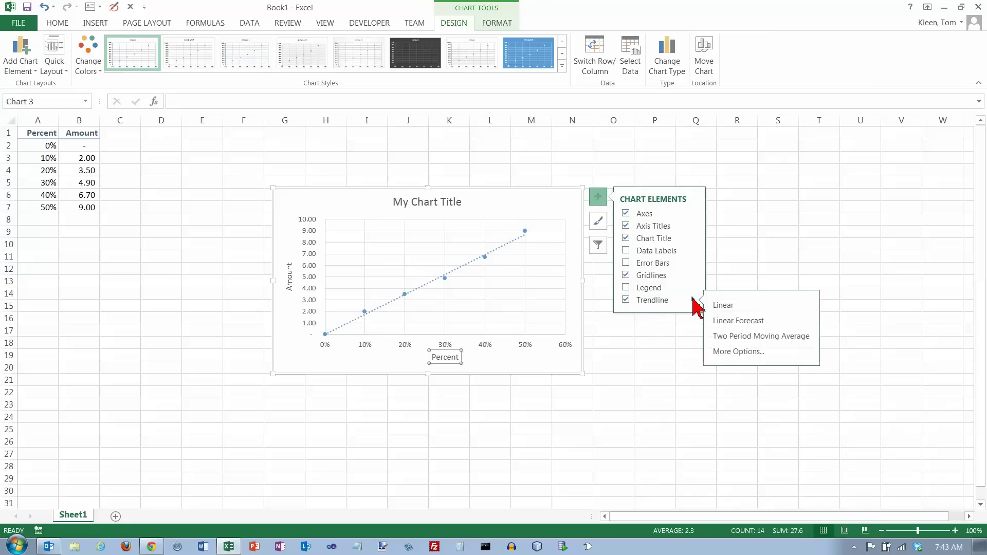
click(721, 307)
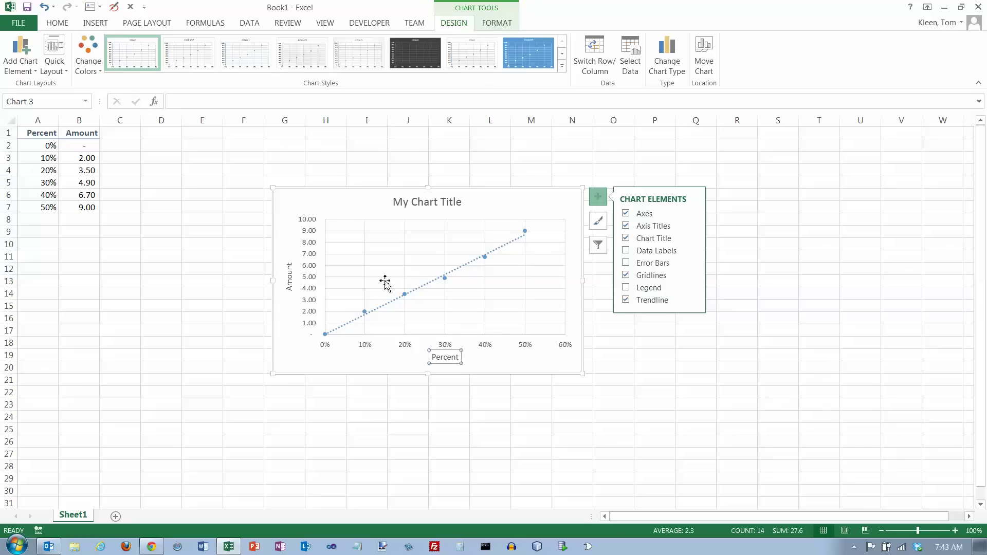
click(648, 289)
click(648, 289)
click(664, 299)
click(691, 299)
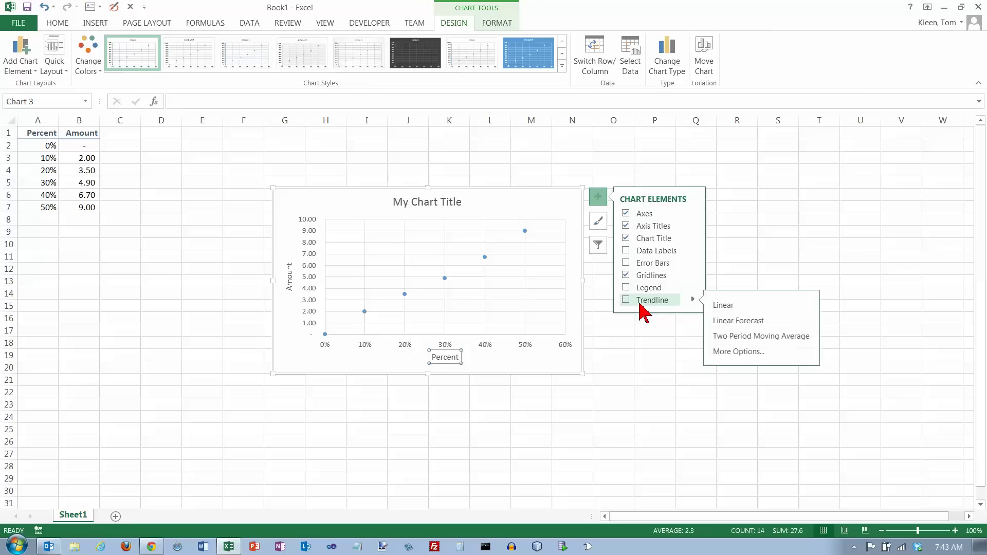
click(641, 302)
click(693, 299)
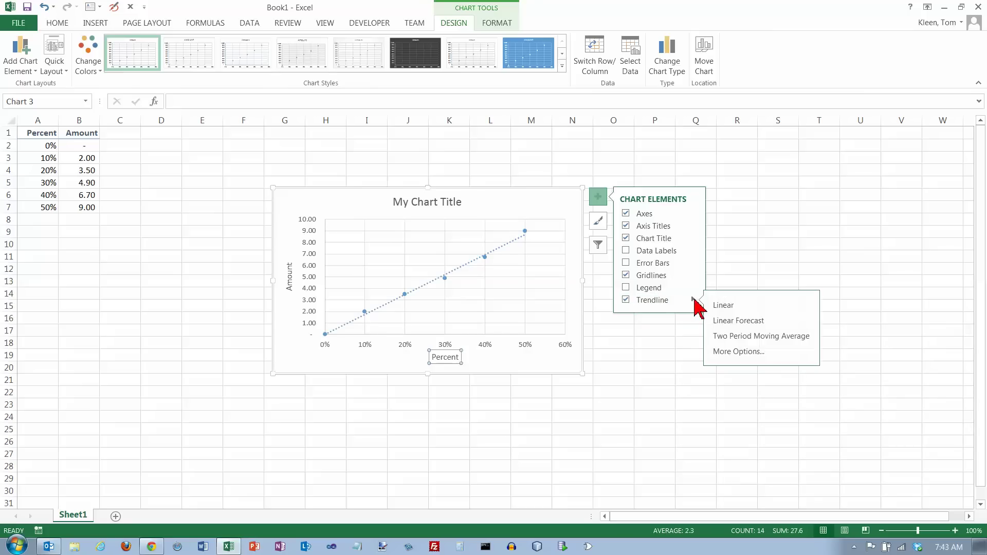
- Display the trendline equation y = 17.286x + 0.0286 on the chart and select its label
click(748, 353)
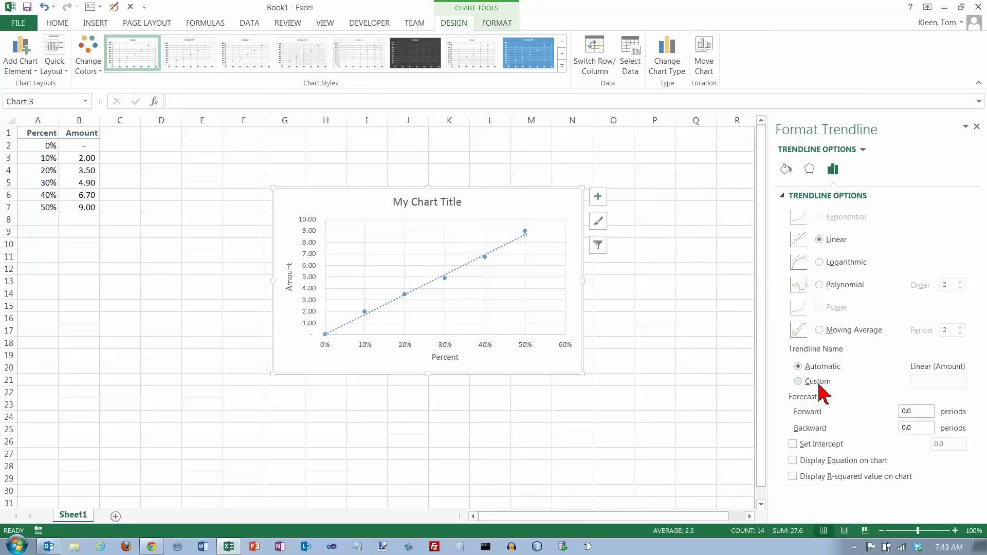
click(793, 461)
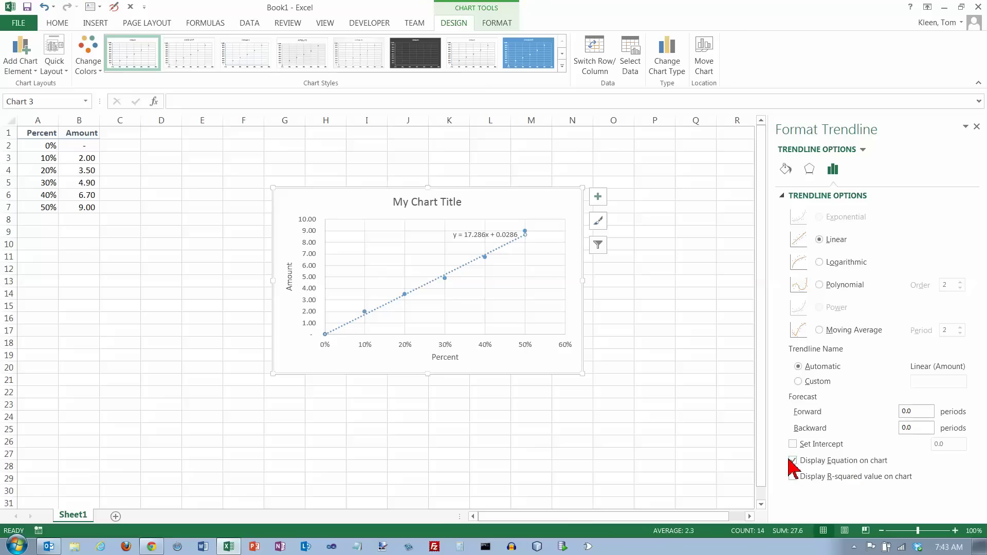
click(469, 238)
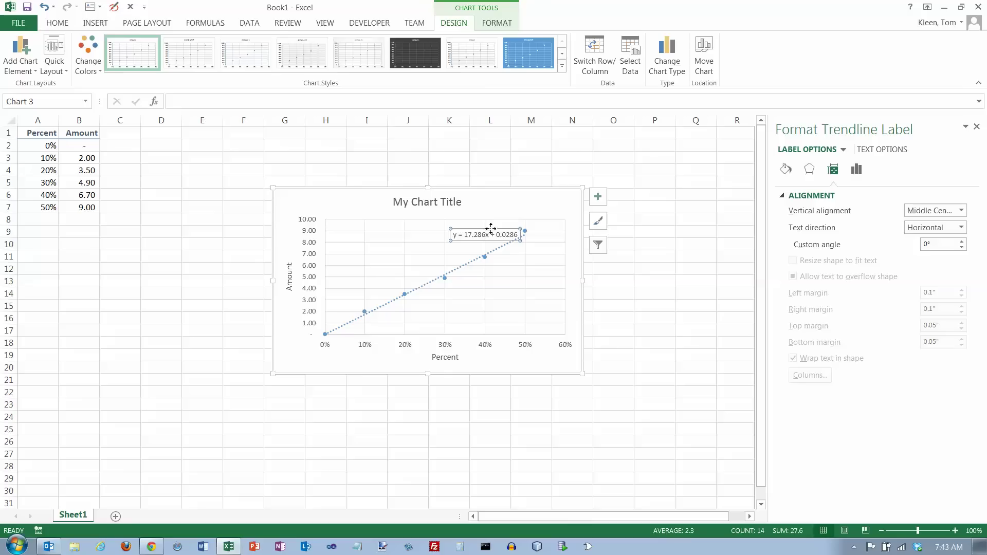
- Move the equation label up and enlarge its font to size 12
drag(489, 229, 468, 222)
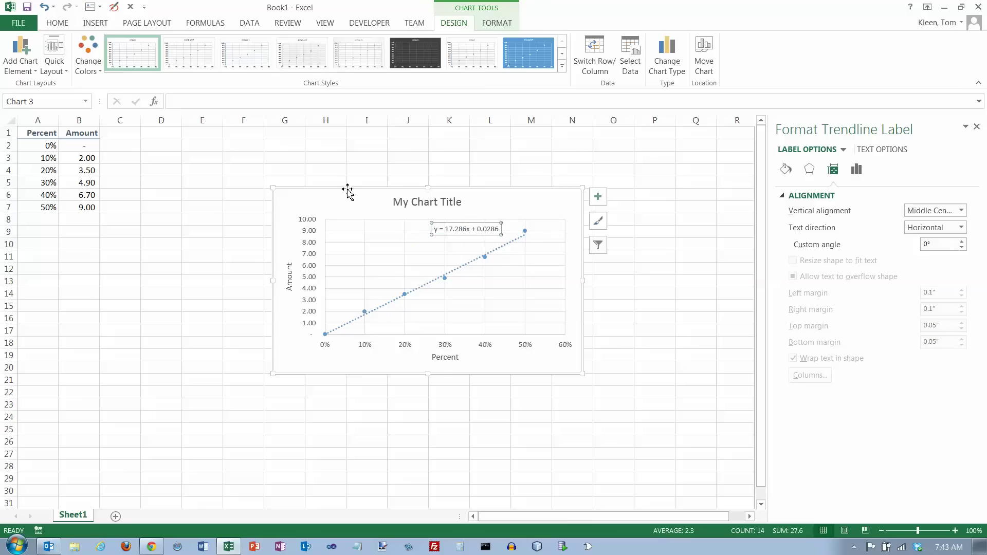
click(57, 22)
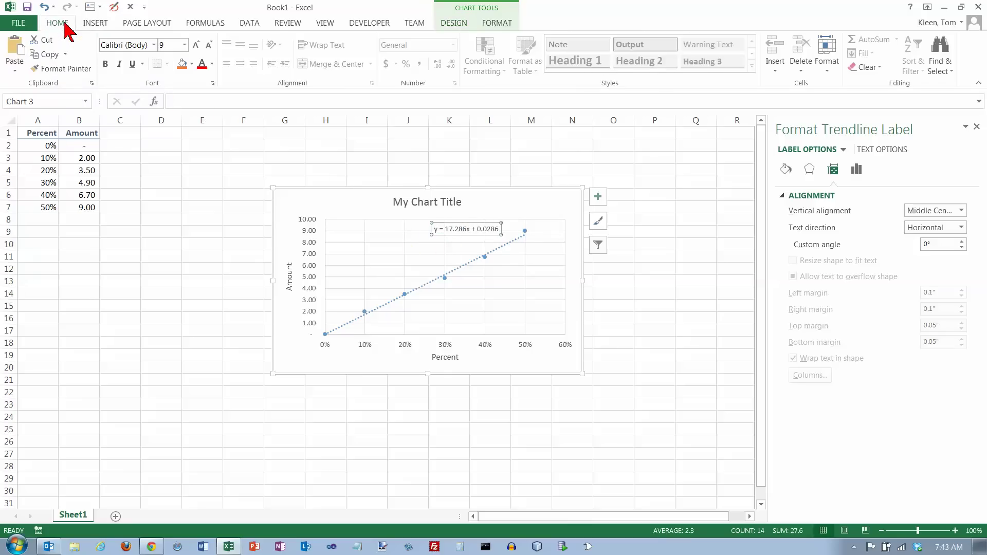
click(184, 44)
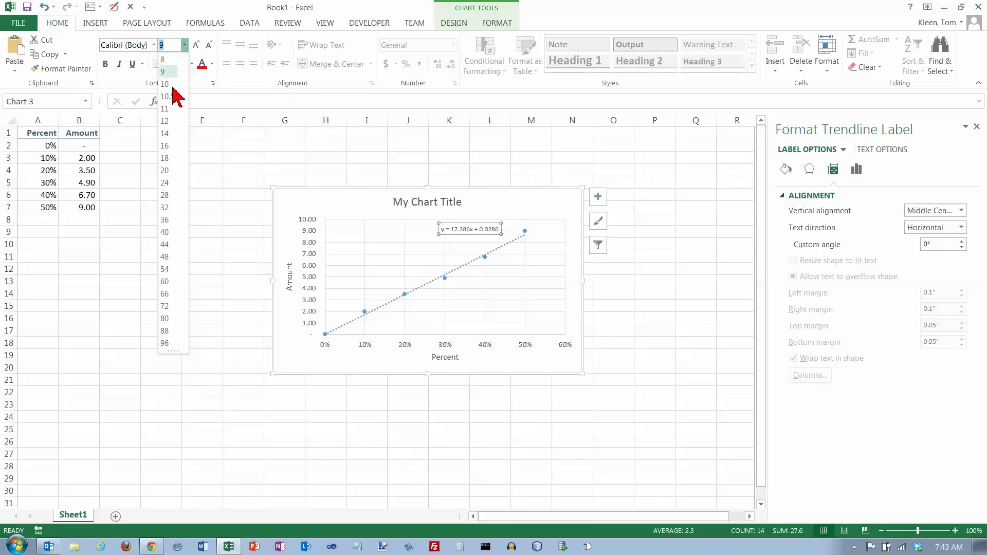
click(169, 109)
click(184, 44)
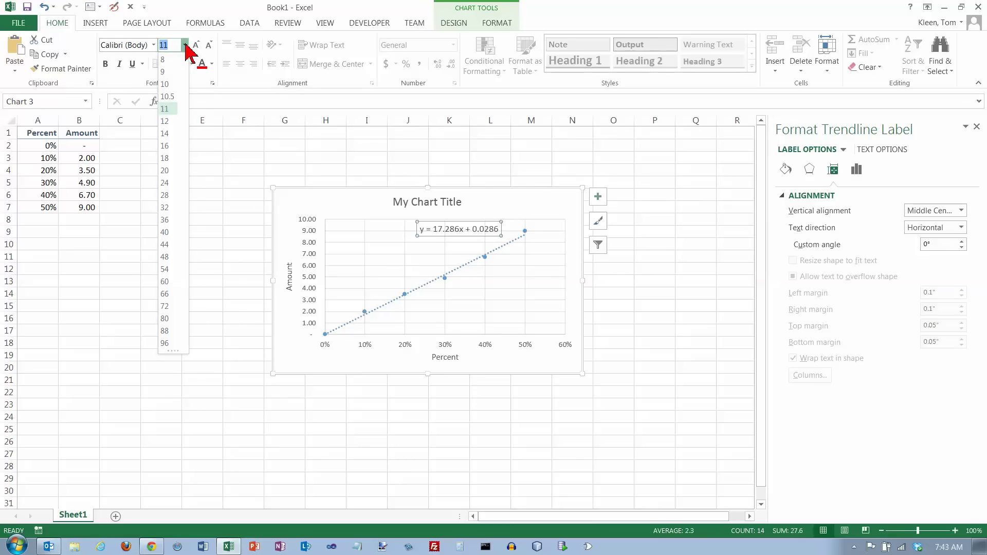
click(169, 121)
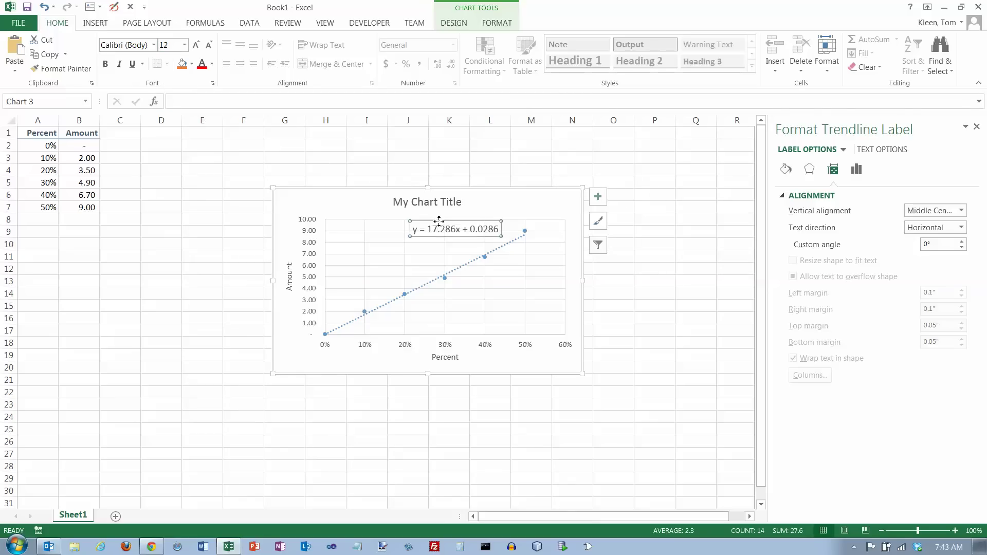
- Position the equation just below the chart title and make its text red
drag(438, 221, 427, 216)
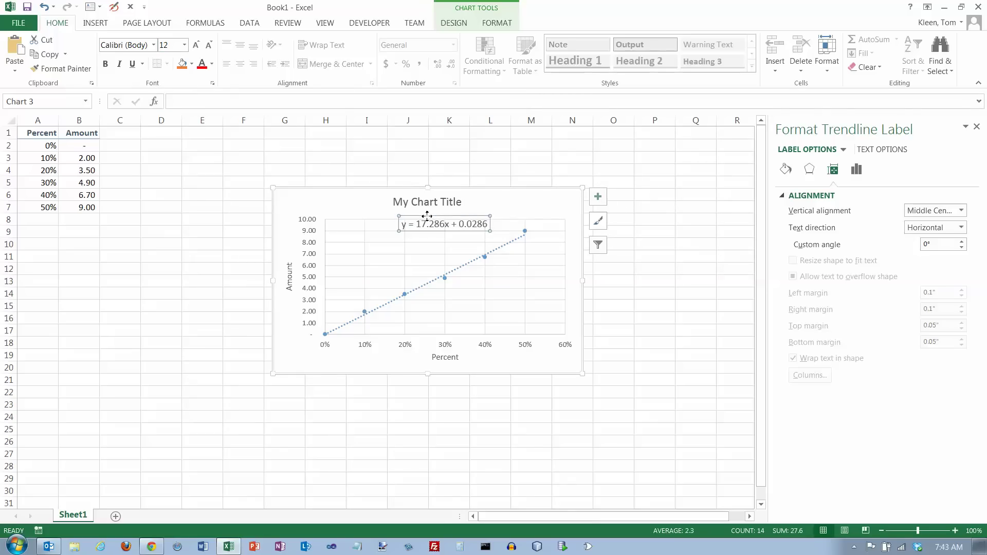
click(202, 65)
click(454, 23)
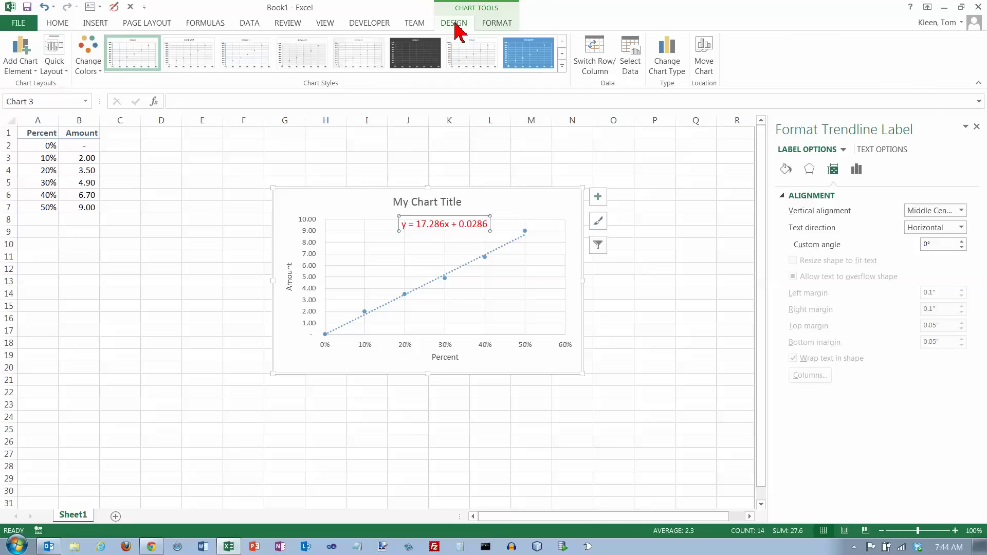
- Move the chart onto a new chart sheet named Chart1
click(710, 60)
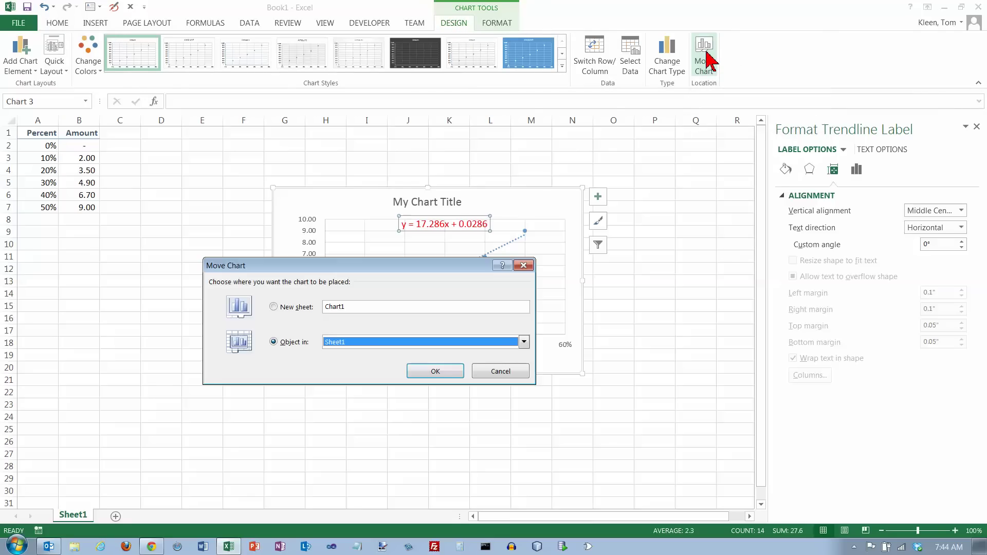
click(307, 309)
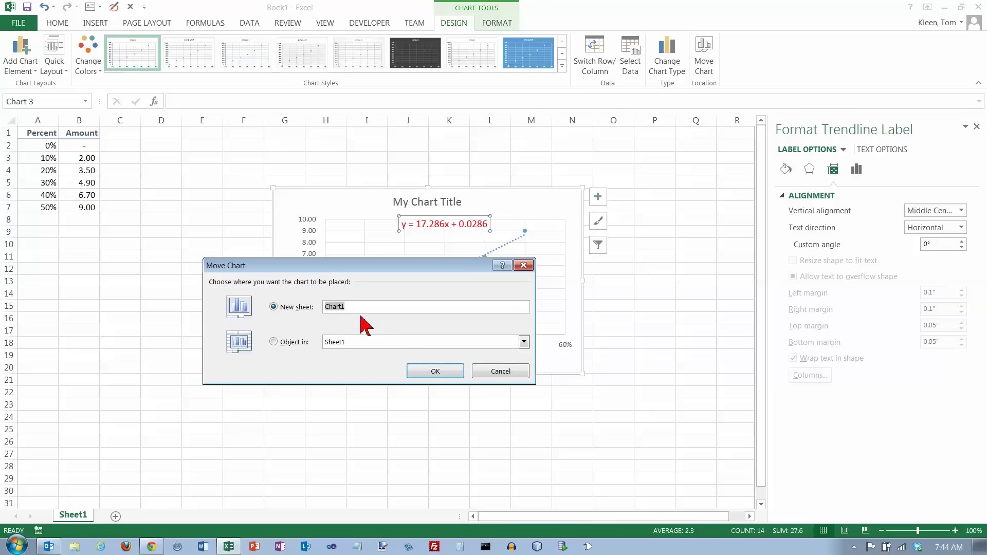
click(435, 371)
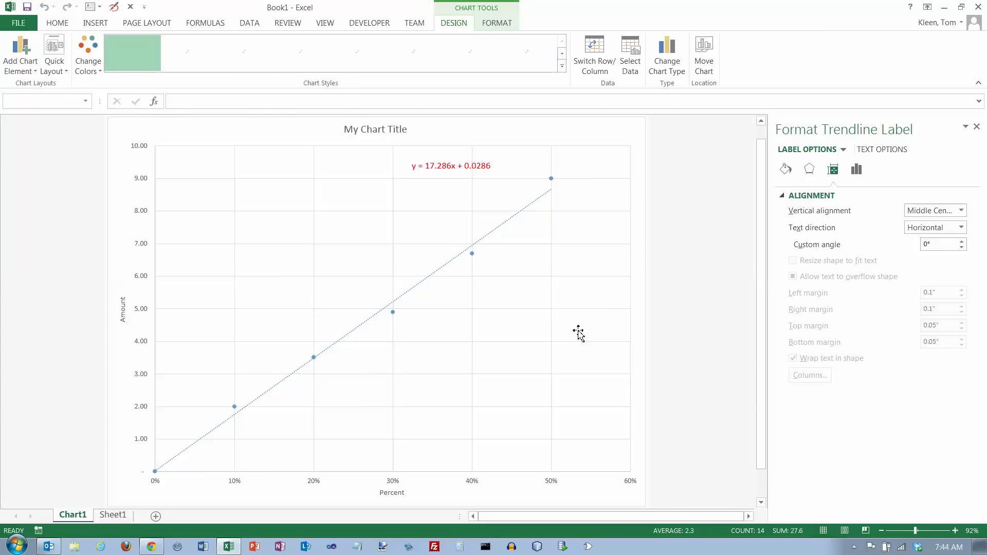
click(578, 333)
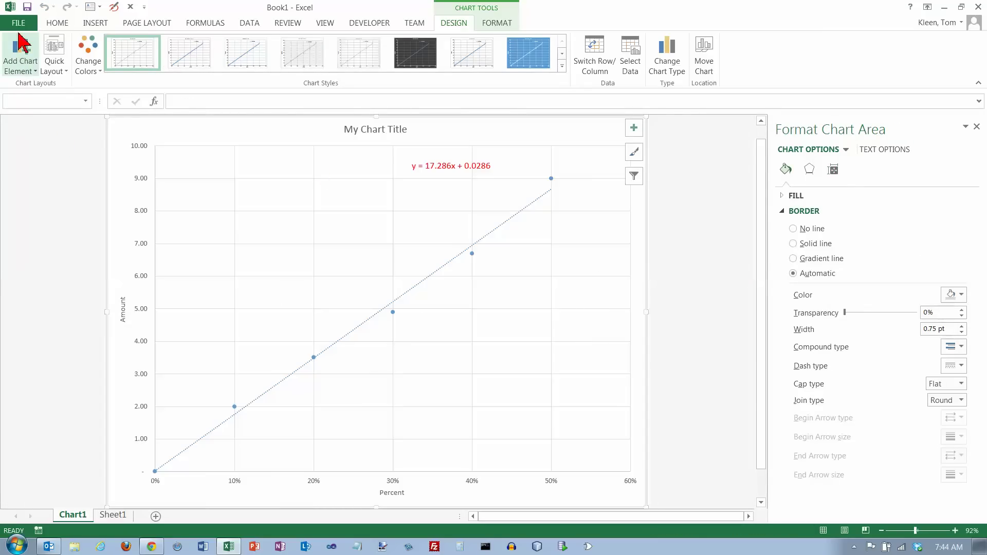
- Open the Page Setup dialog from the chart sheet's print preview
click(19, 25)
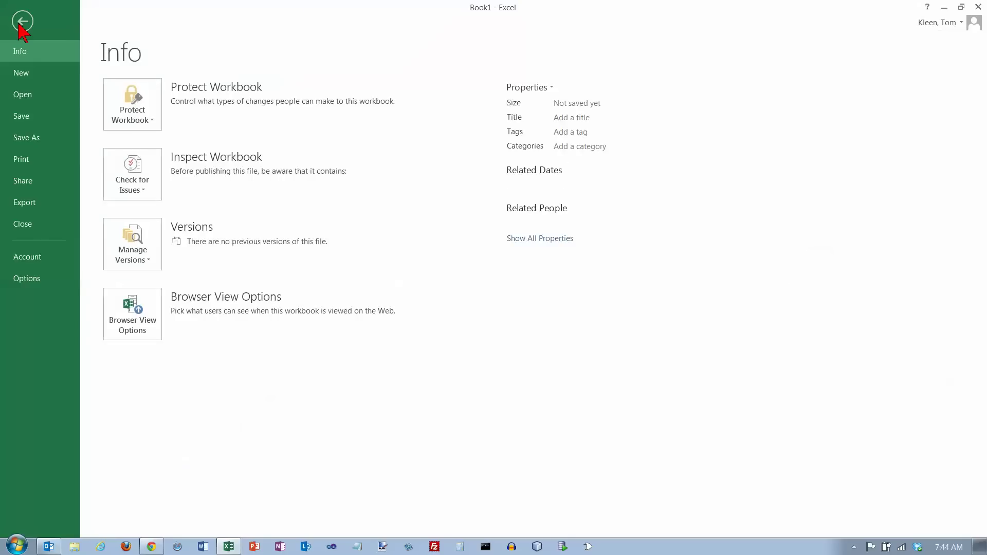
click(18, 159)
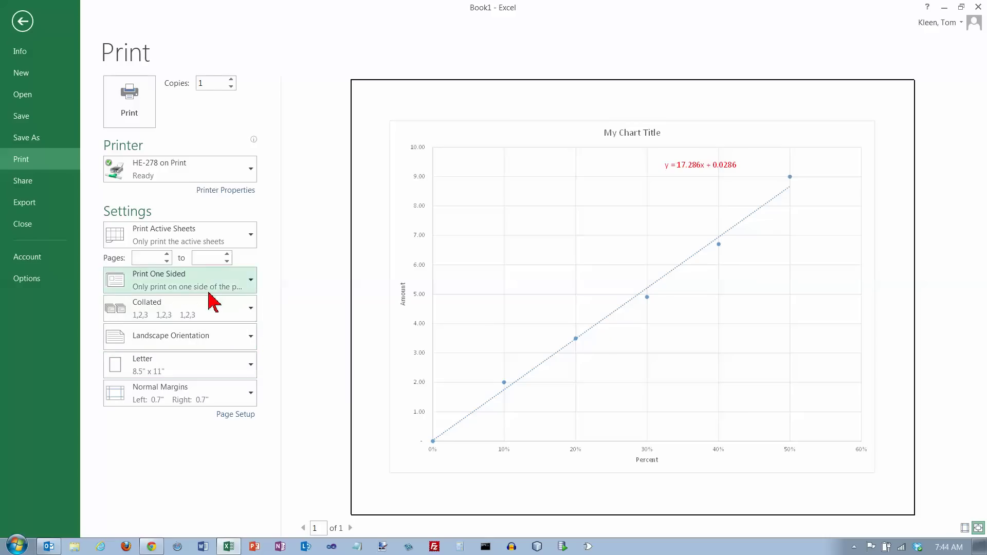
click(242, 417)
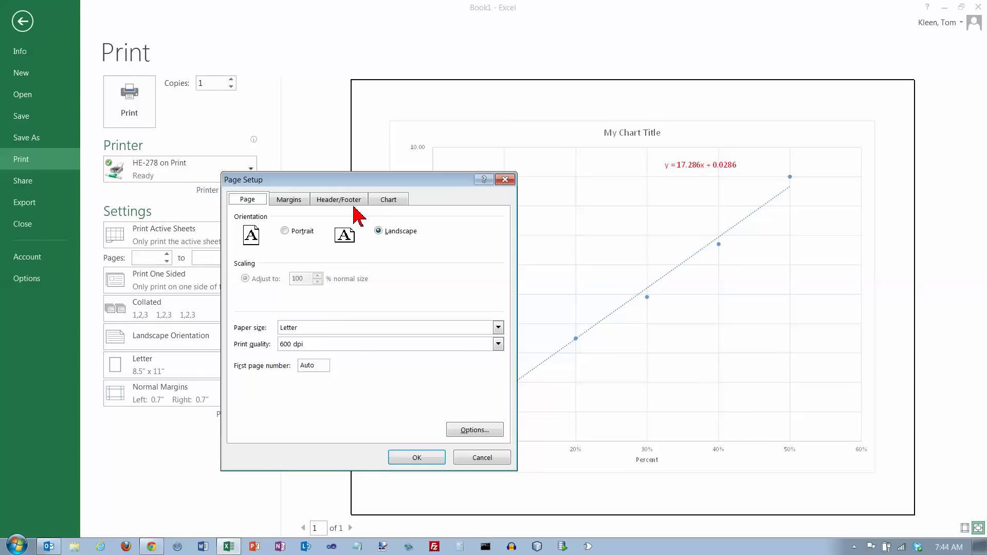
- Add a custom page header with the author's name in the right section
click(349, 202)
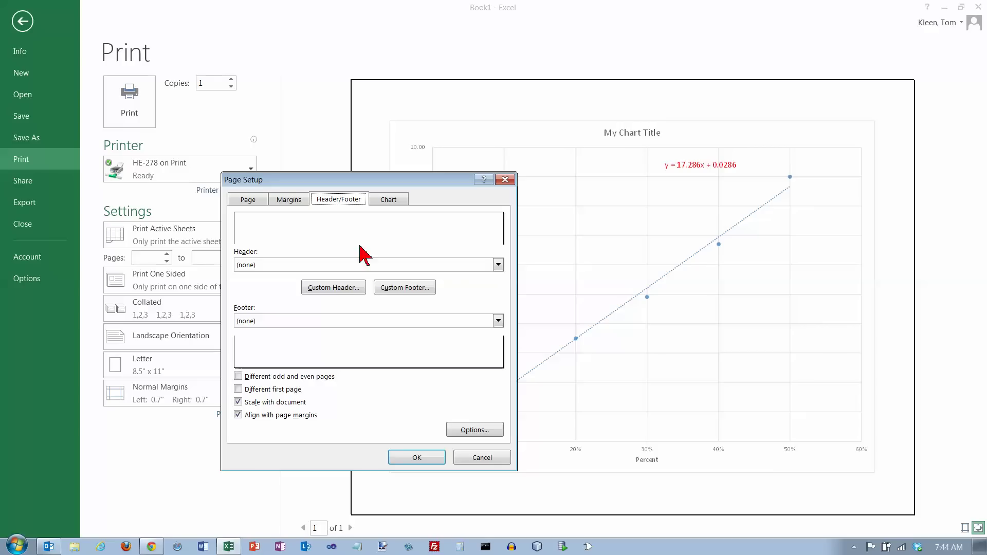
click(347, 289)
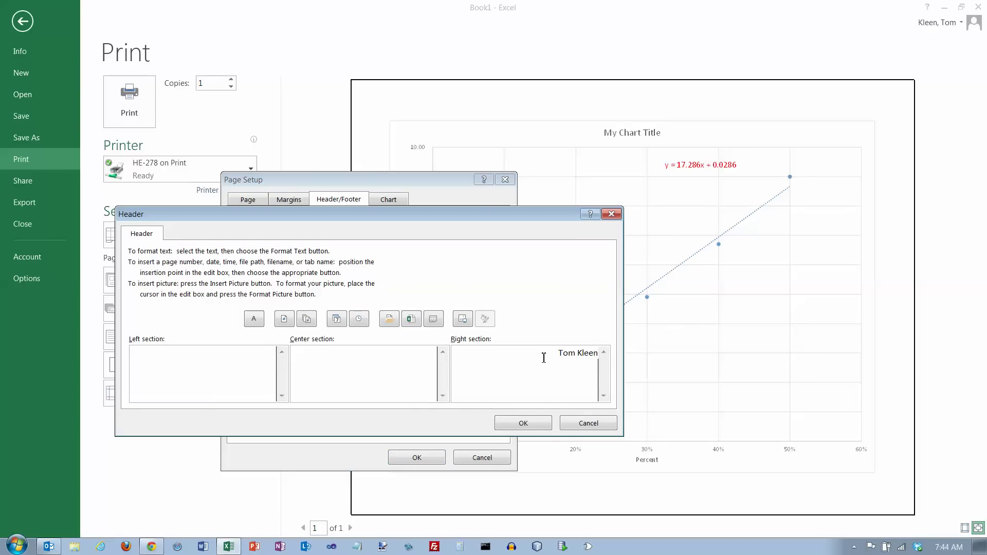
click(542, 424)
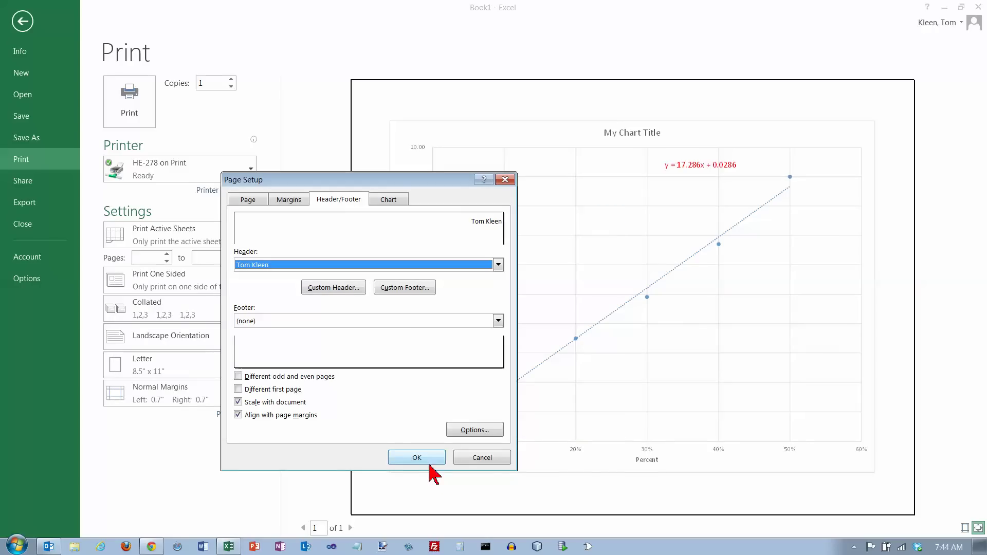
click(391, 200)
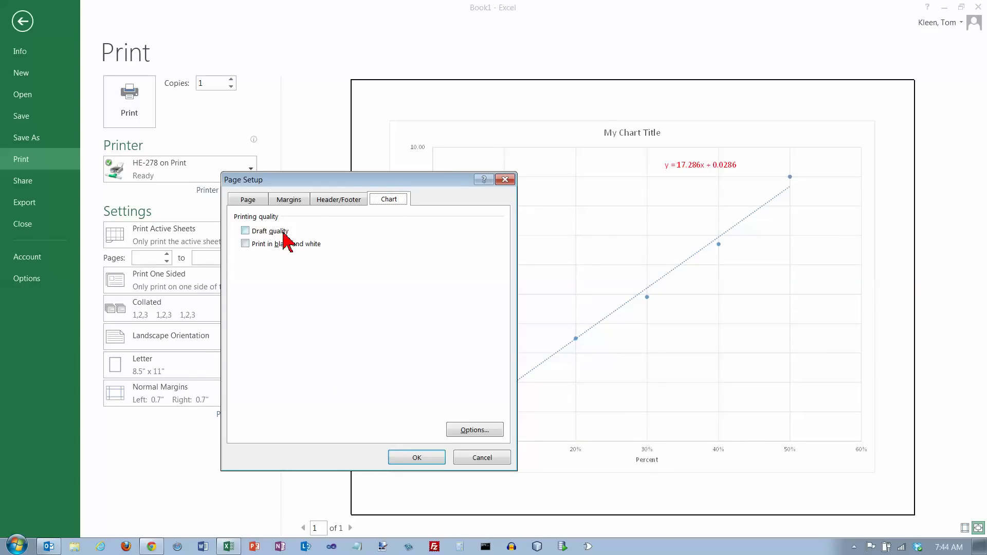
click(328, 201)
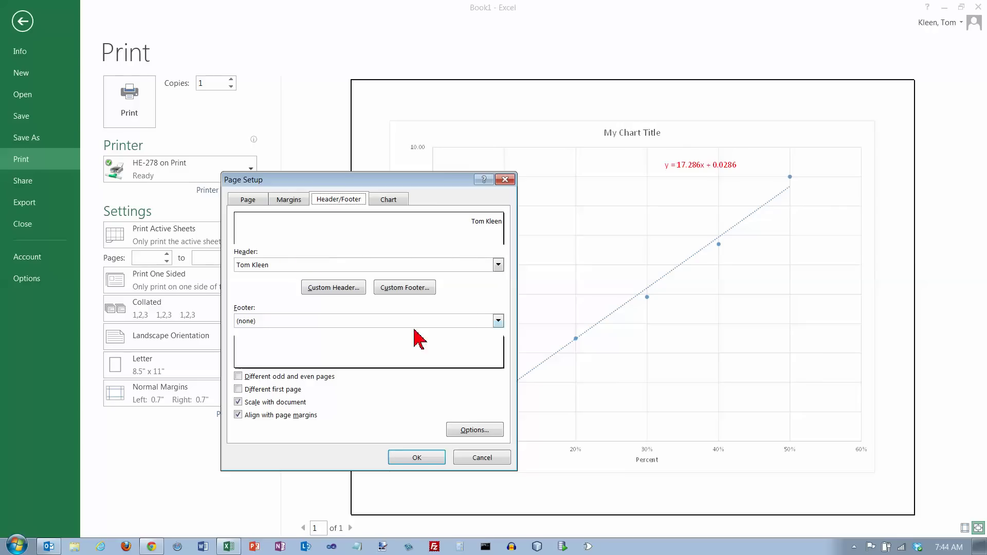
- Review margins and orientation, apply Page Setup, and return to the chart sheet
click(285, 202)
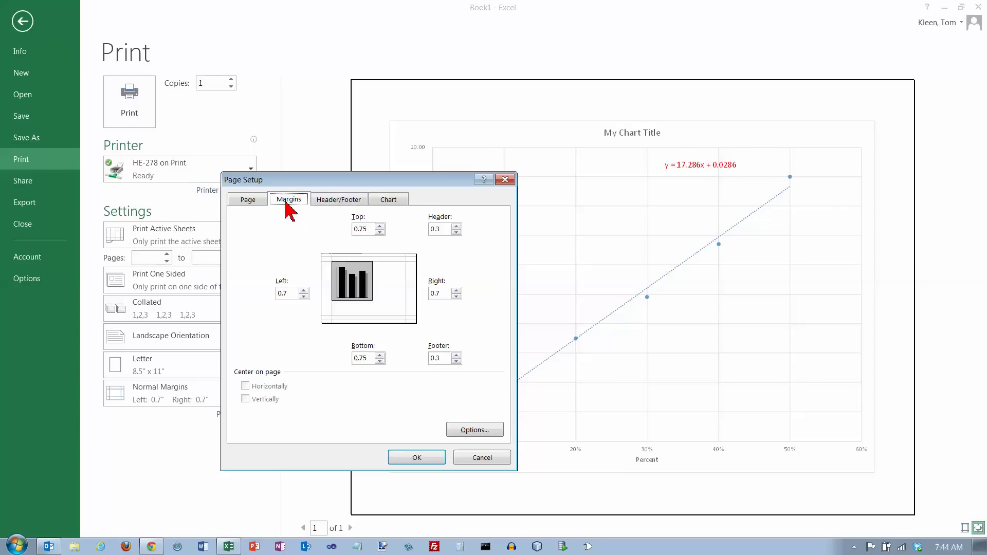
click(249, 203)
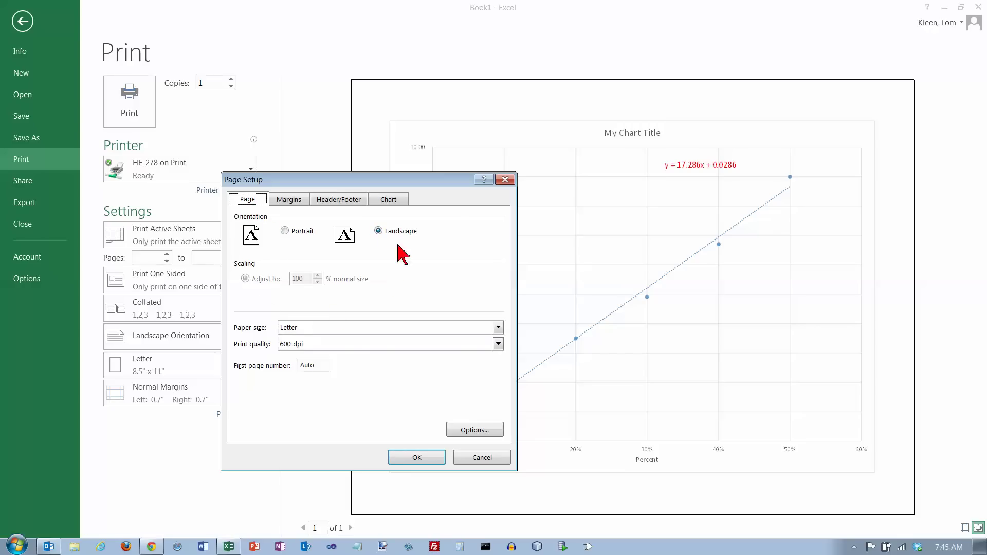
click(417, 458)
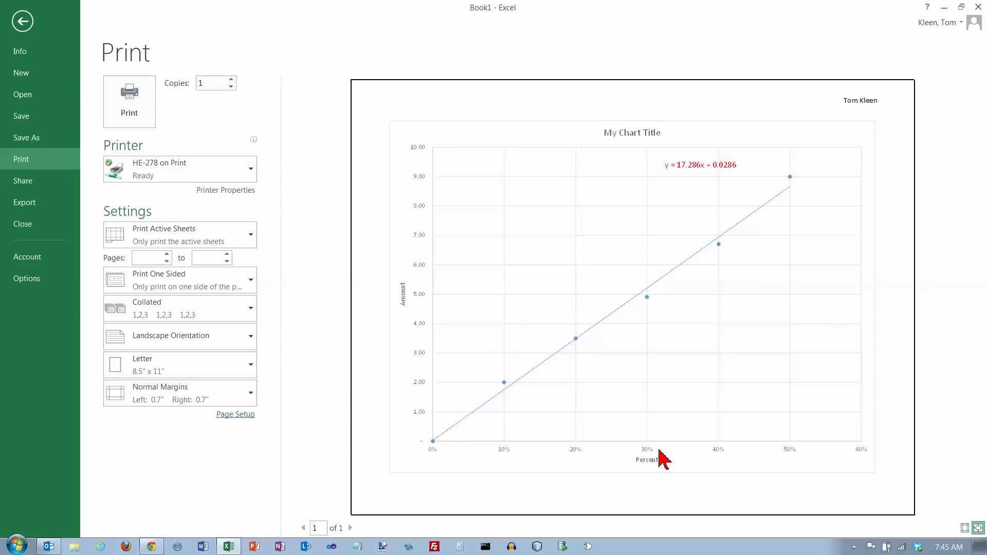
click(23, 22)
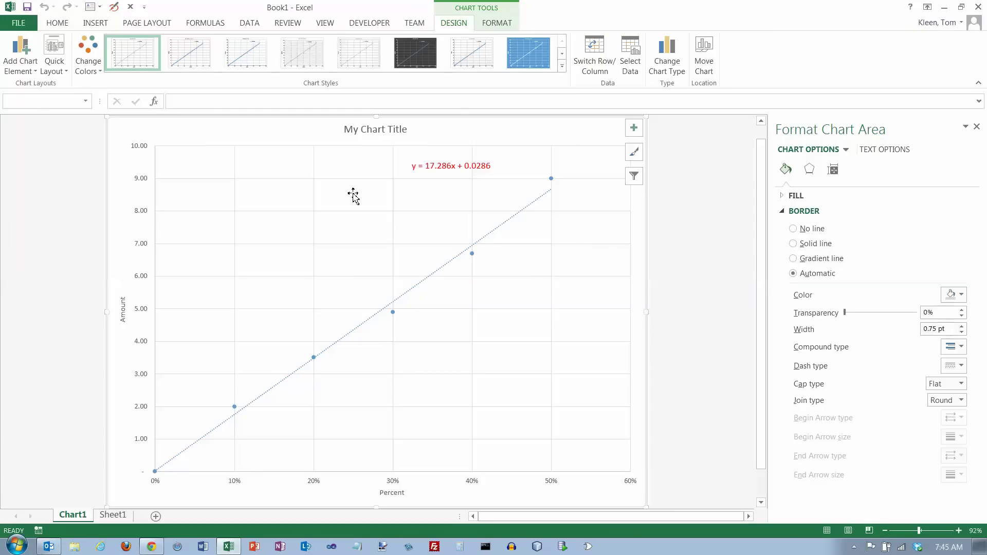
click(142, 149)
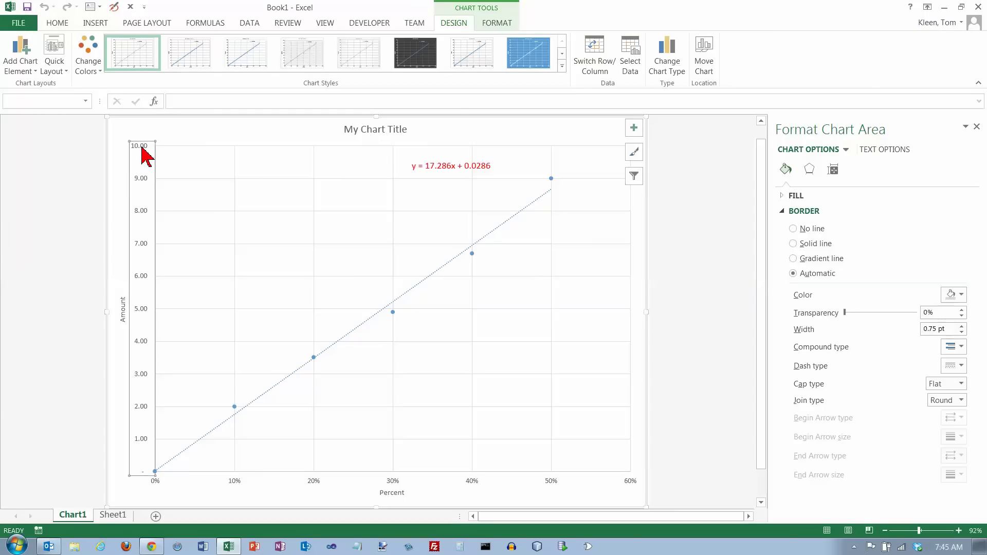
- Set the vertical axis tick labels and the Amount axis title to 14 pt
click(62, 23)
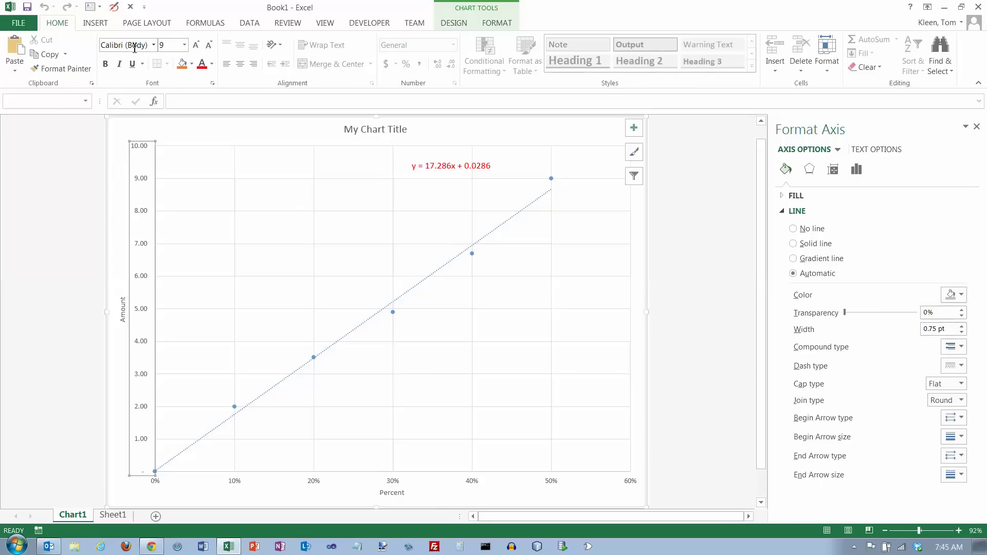
click(184, 44)
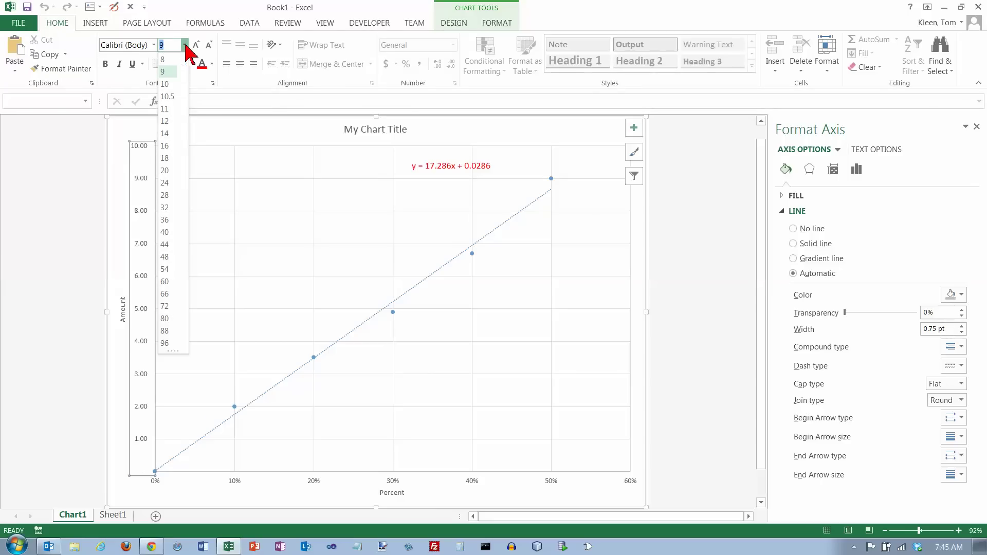
click(171, 135)
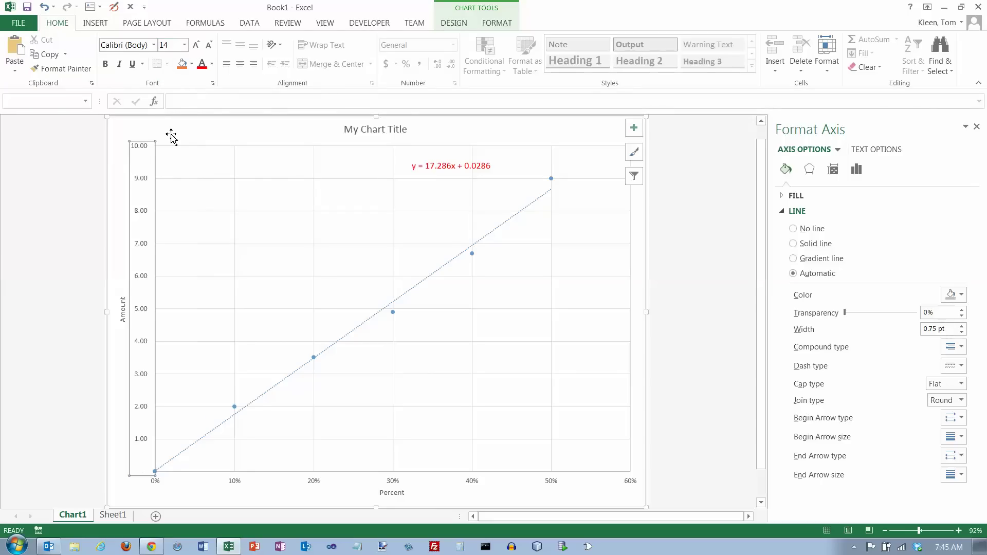
click(124, 314)
click(184, 45)
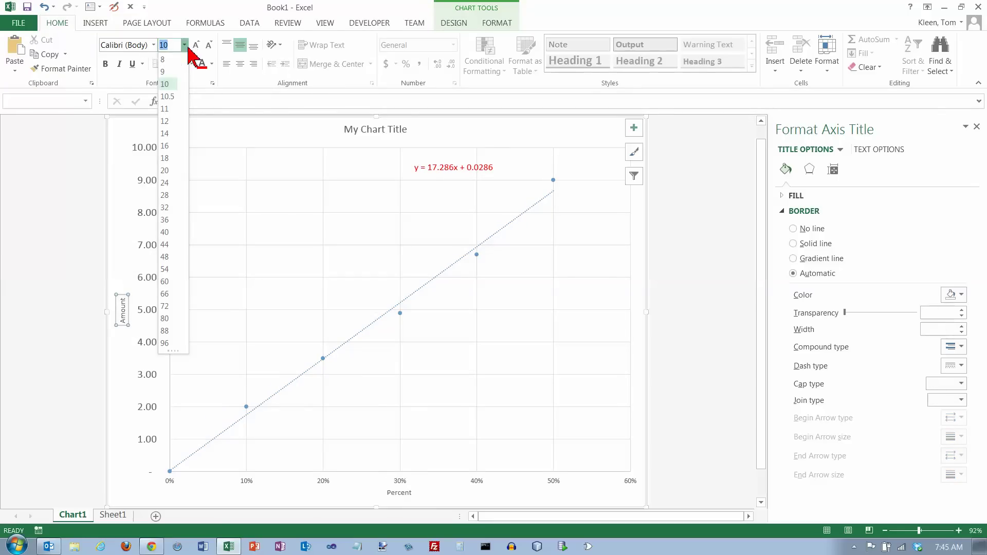
click(174, 137)
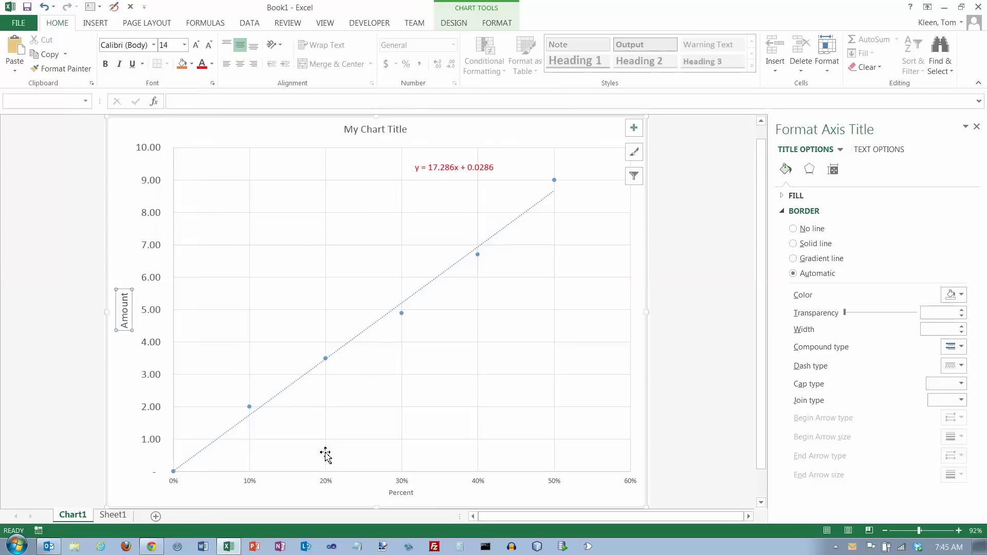
- Set the horizontal axis tick labels to 14 pt
click(346, 491)
click(333, 480)
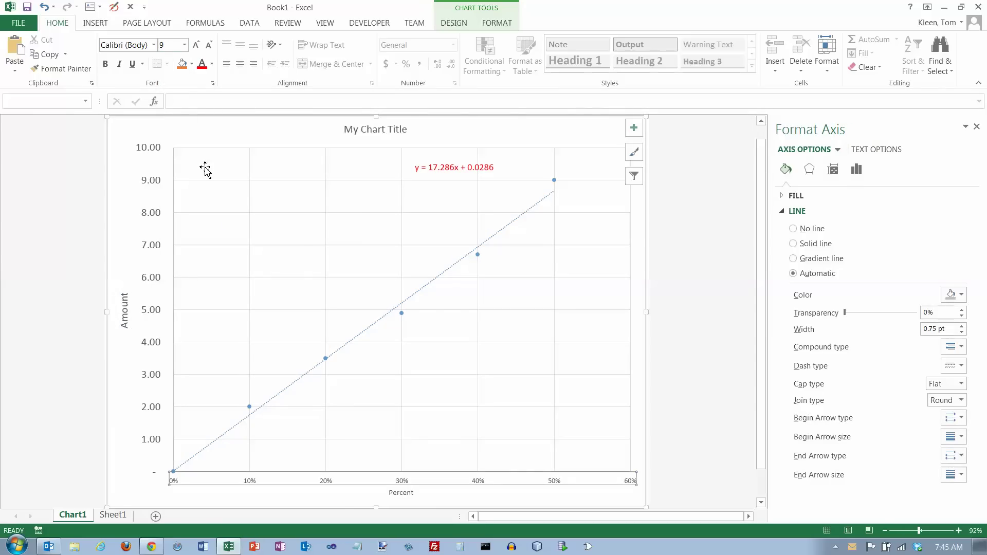
click(184, 45)
click(175, 146)
- Enlarge the chart title 'My Chart Title' to 20 pt and the Percent axis title to 14 pt
click(372, 136)
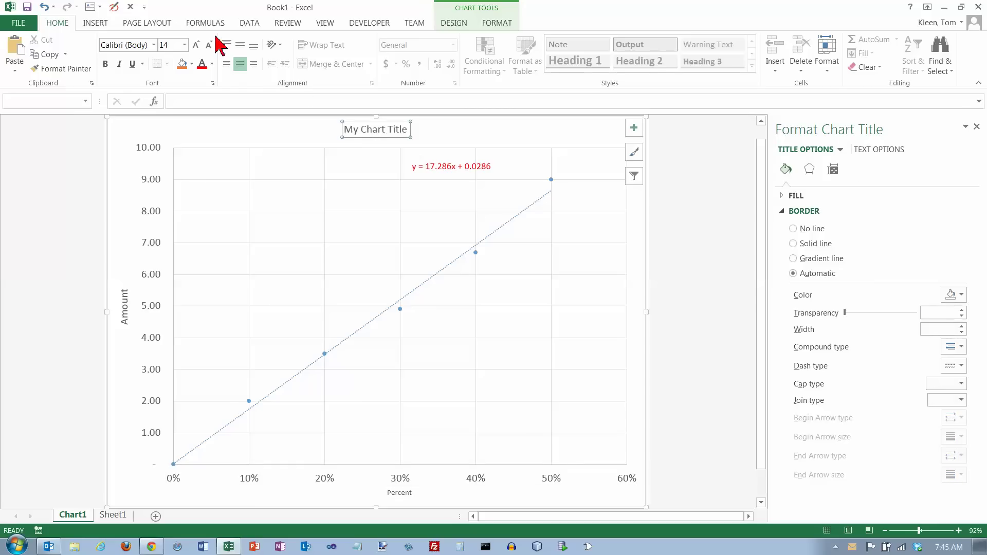
click(184, 45)
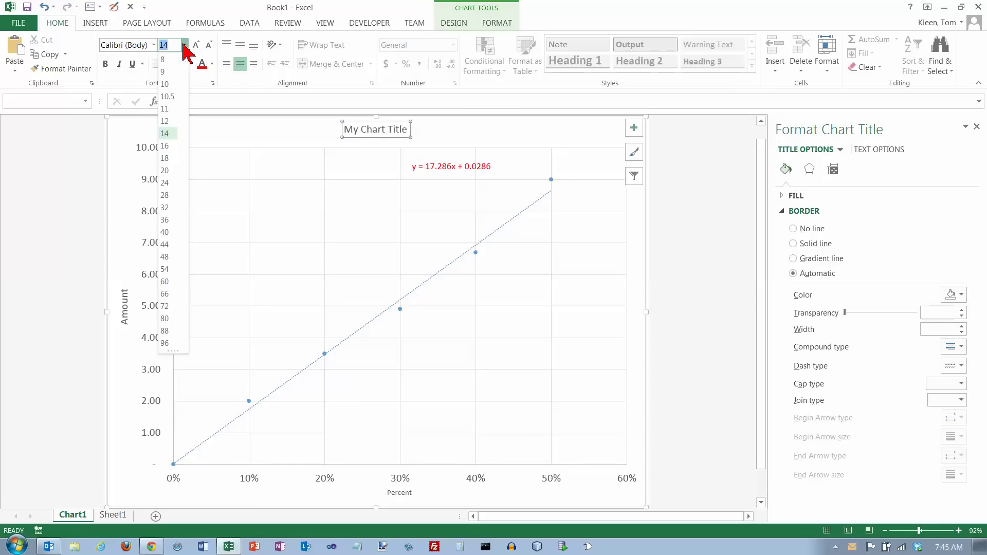
click(179, 172)
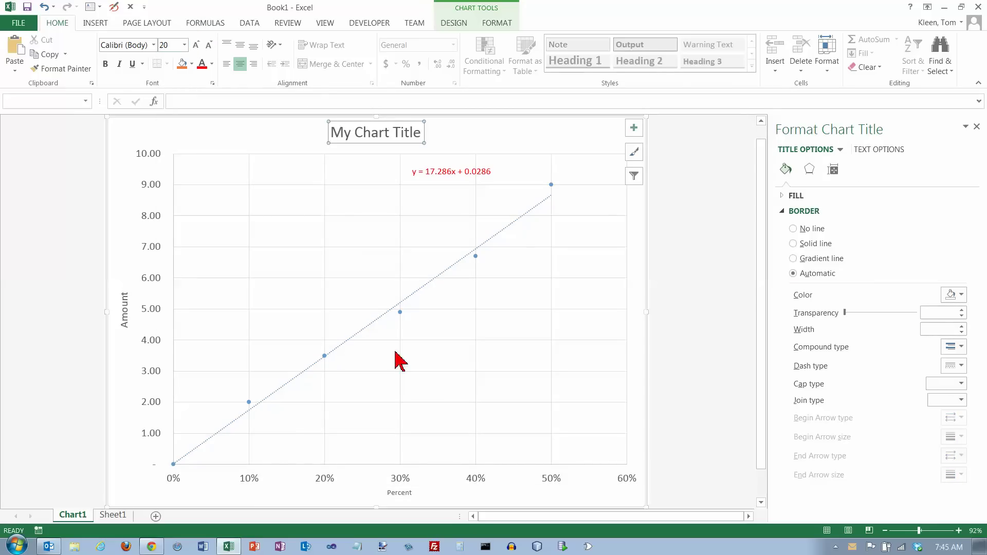
click(415, 495)
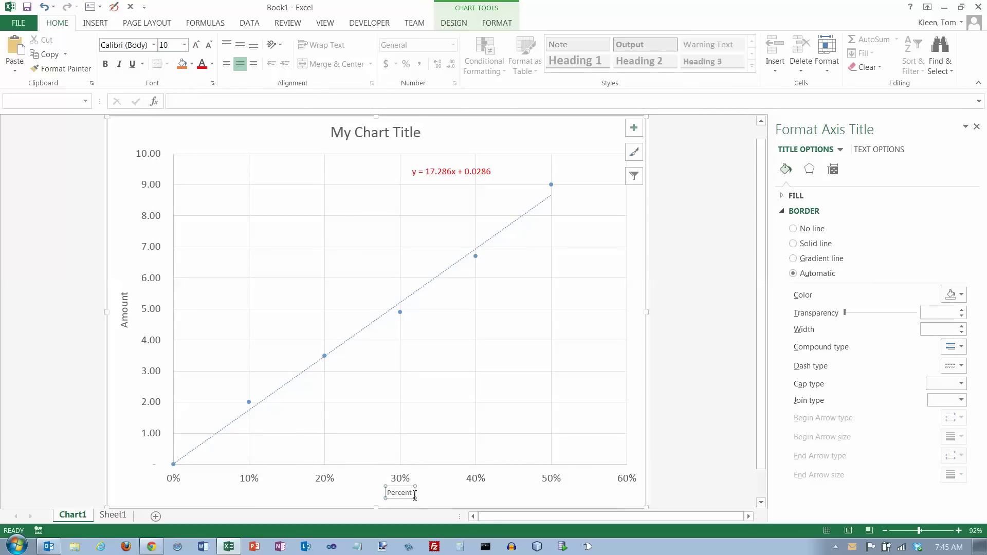
click(184, 45)
click(165, 133)
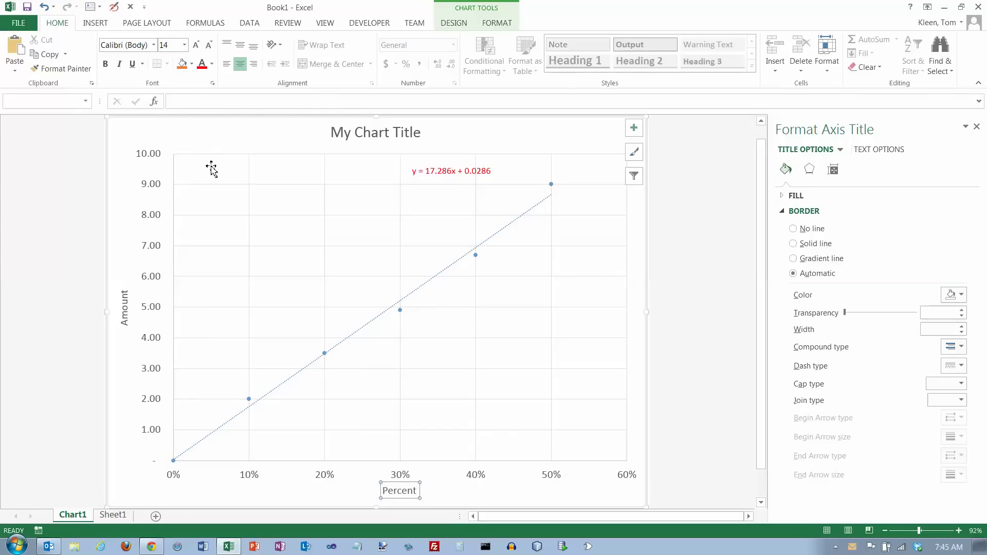